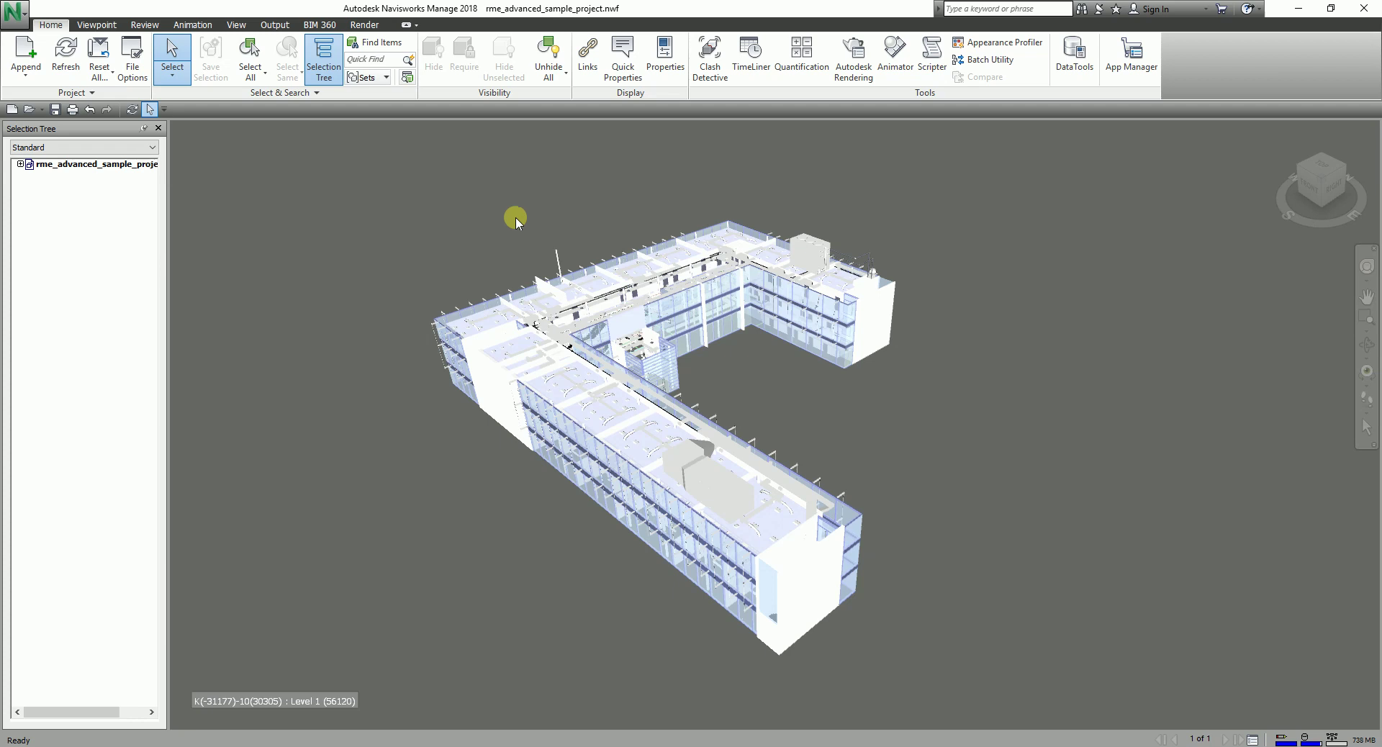
- Select the Level 2 stair flight beside the glazed facade and display its properties
scroll(601, 290, "up", 5)
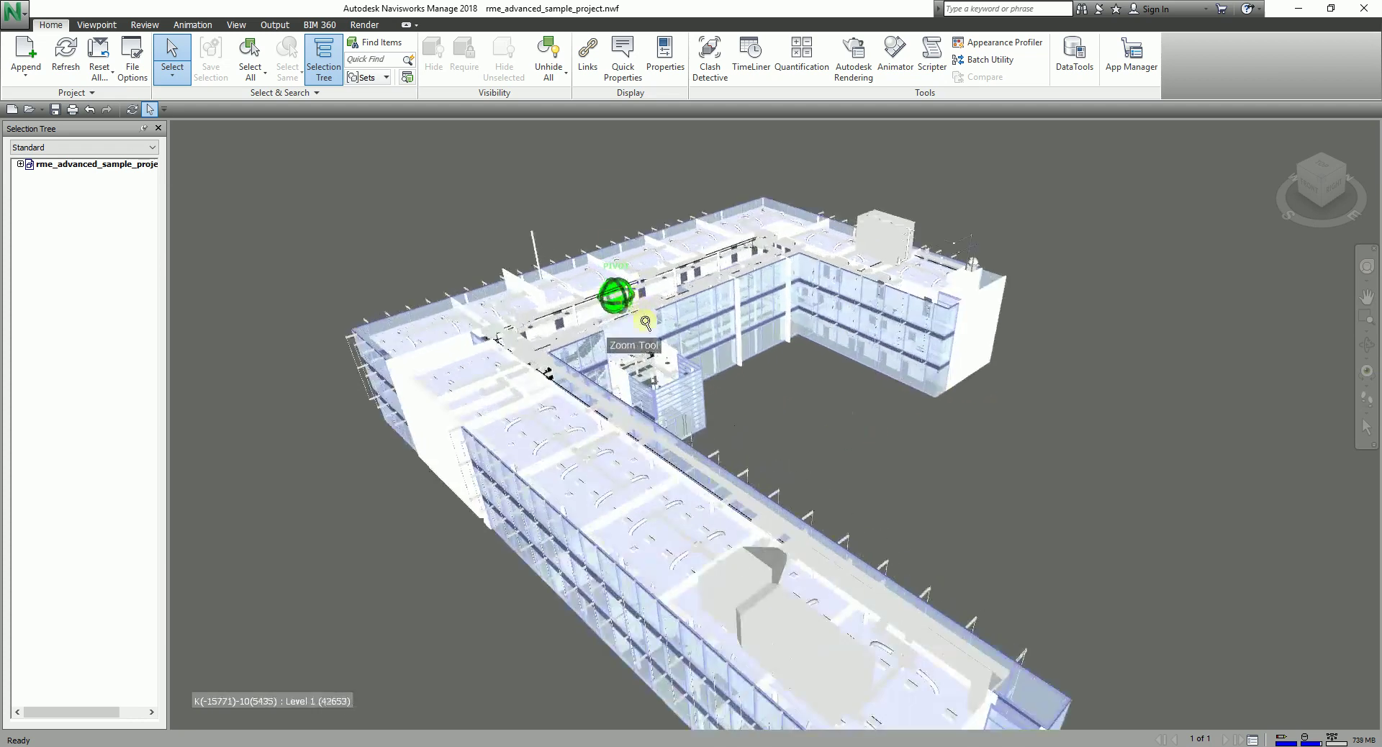
scroll(601, 289, "up", 2)
middle_click_drag(598, 299, 749, 386, "shift")
scroll(633, 367, "up", 3)
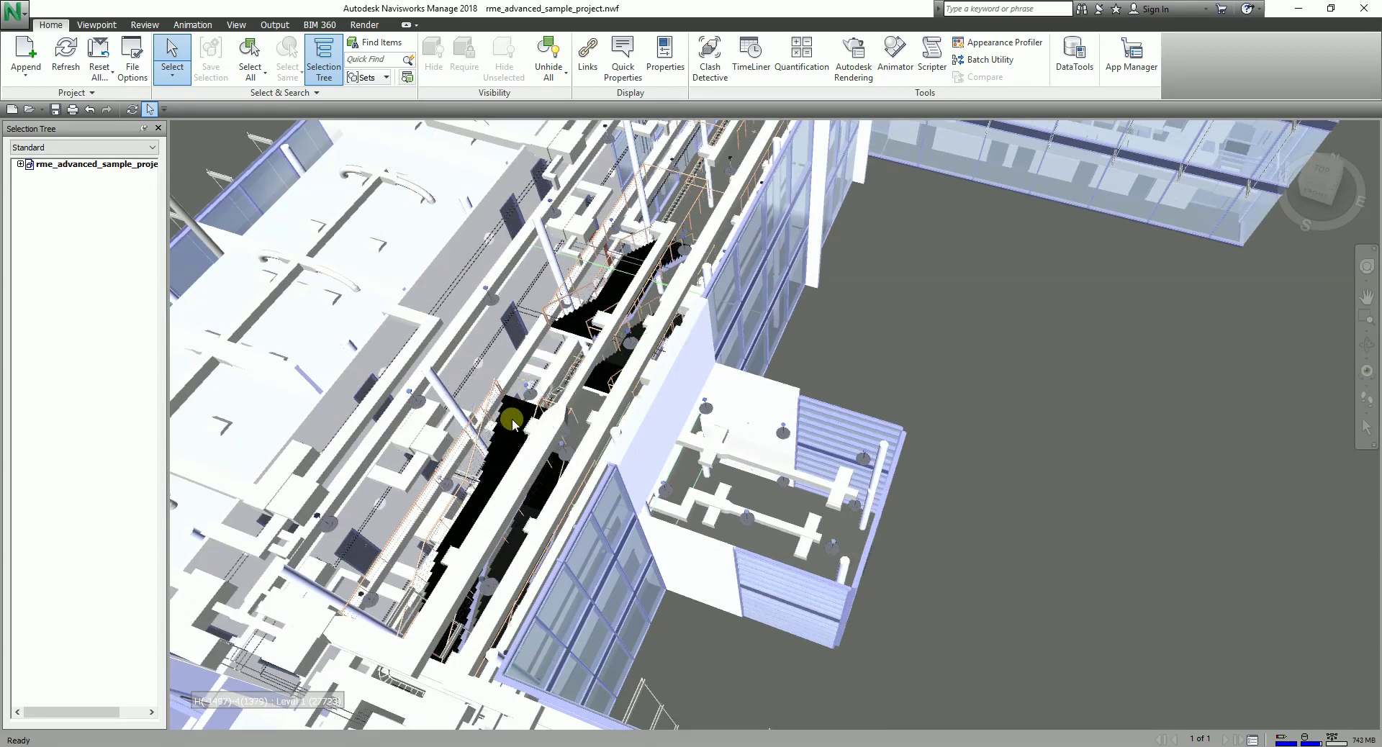
left_click(167, 44)
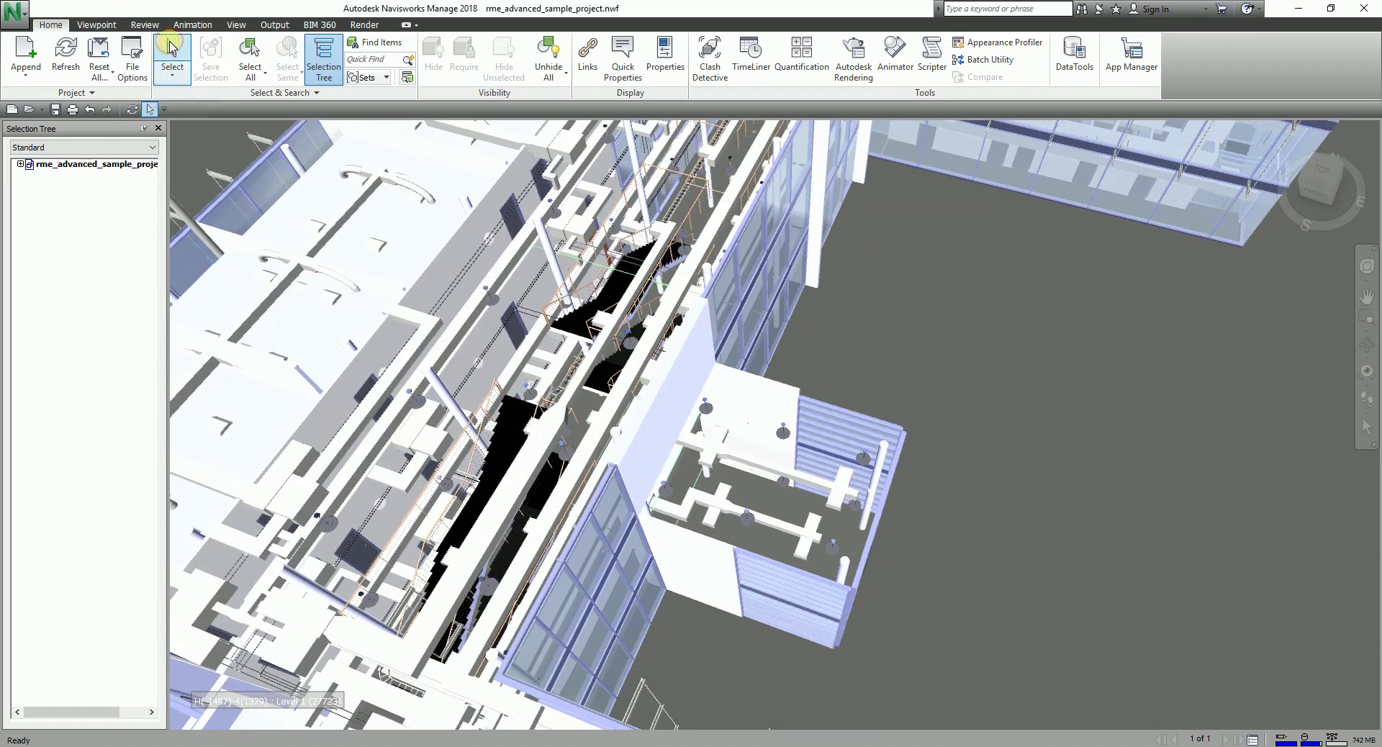
left_click(519, 428)
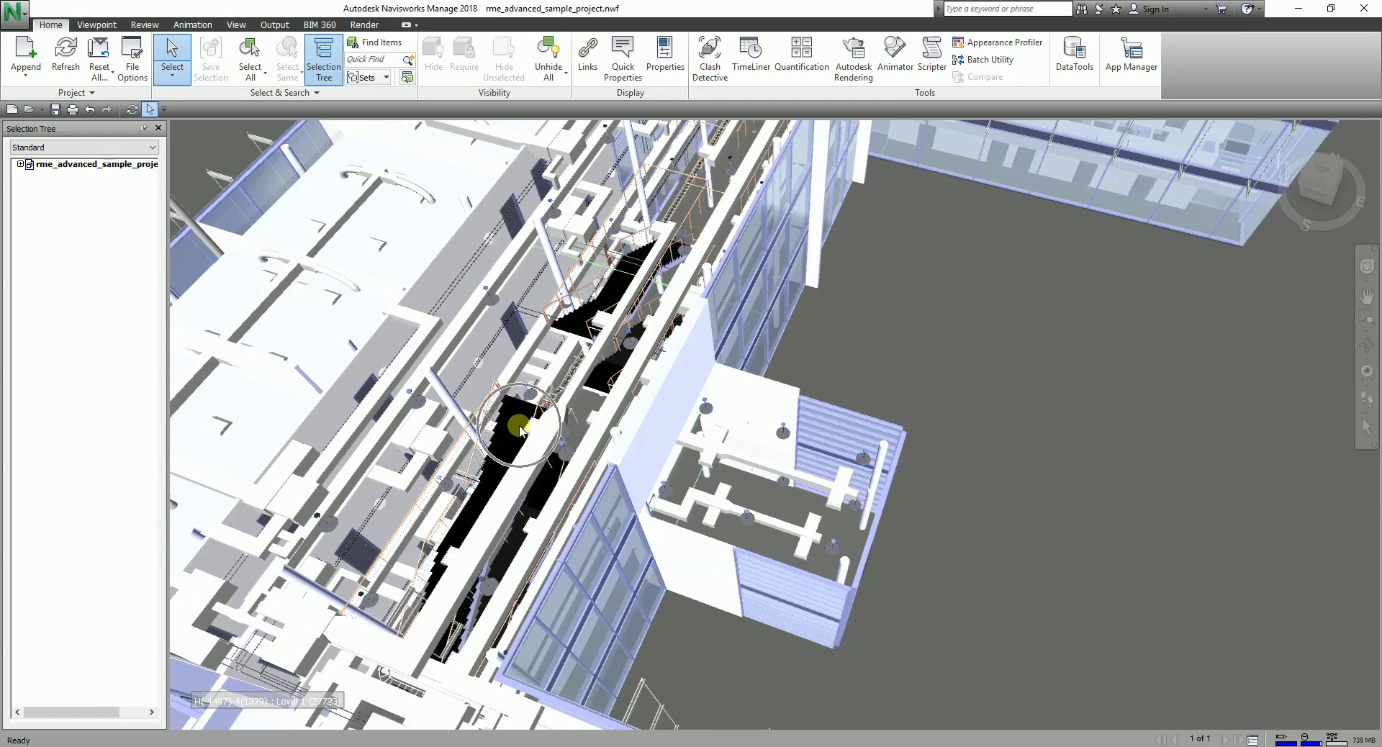
left_click(521, 429)
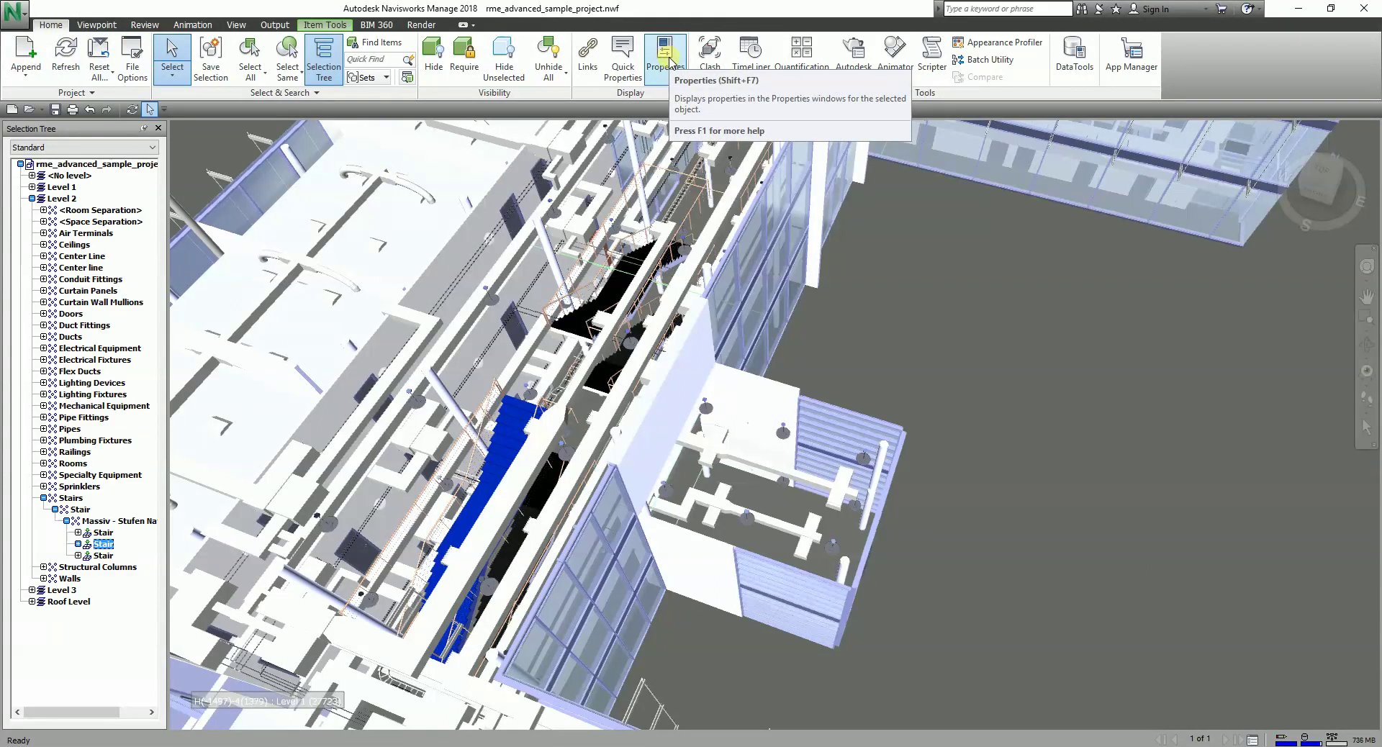
left_click(666, 61)
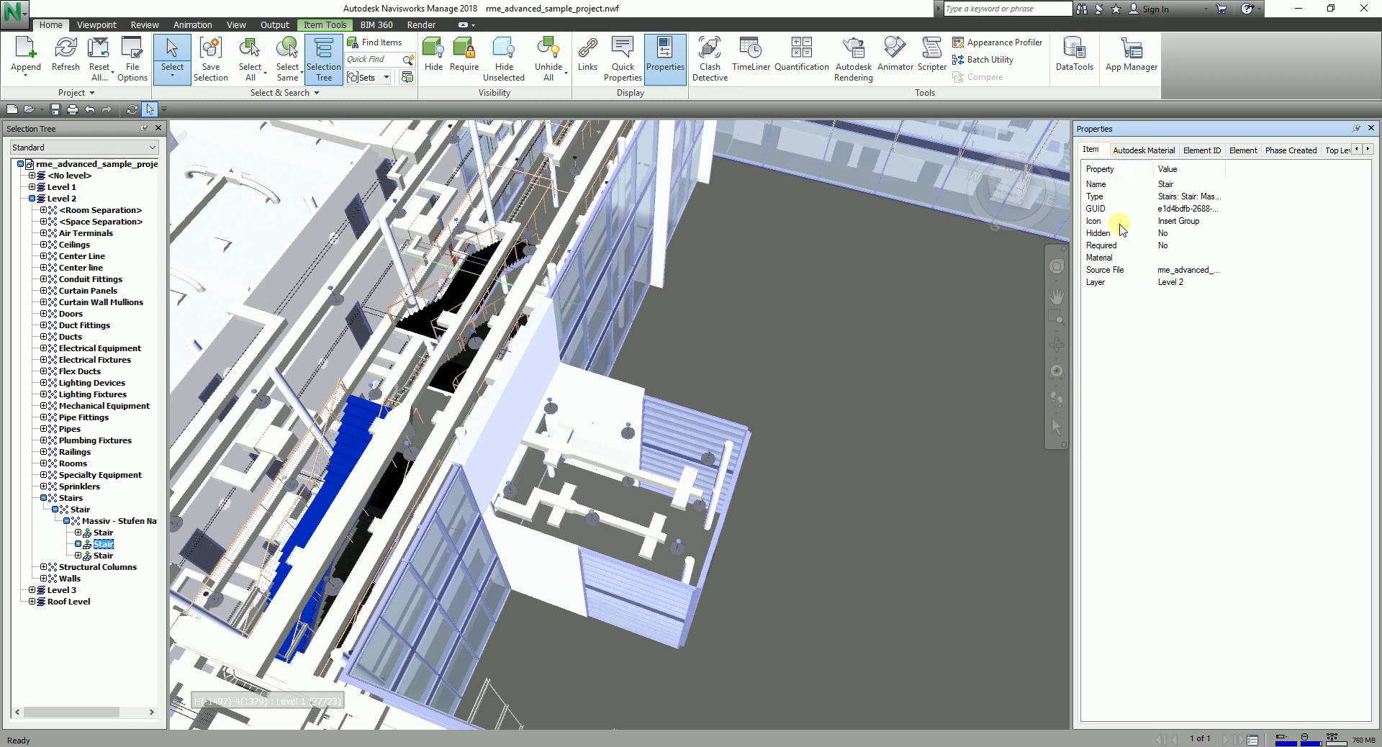
left_click(352, 436)
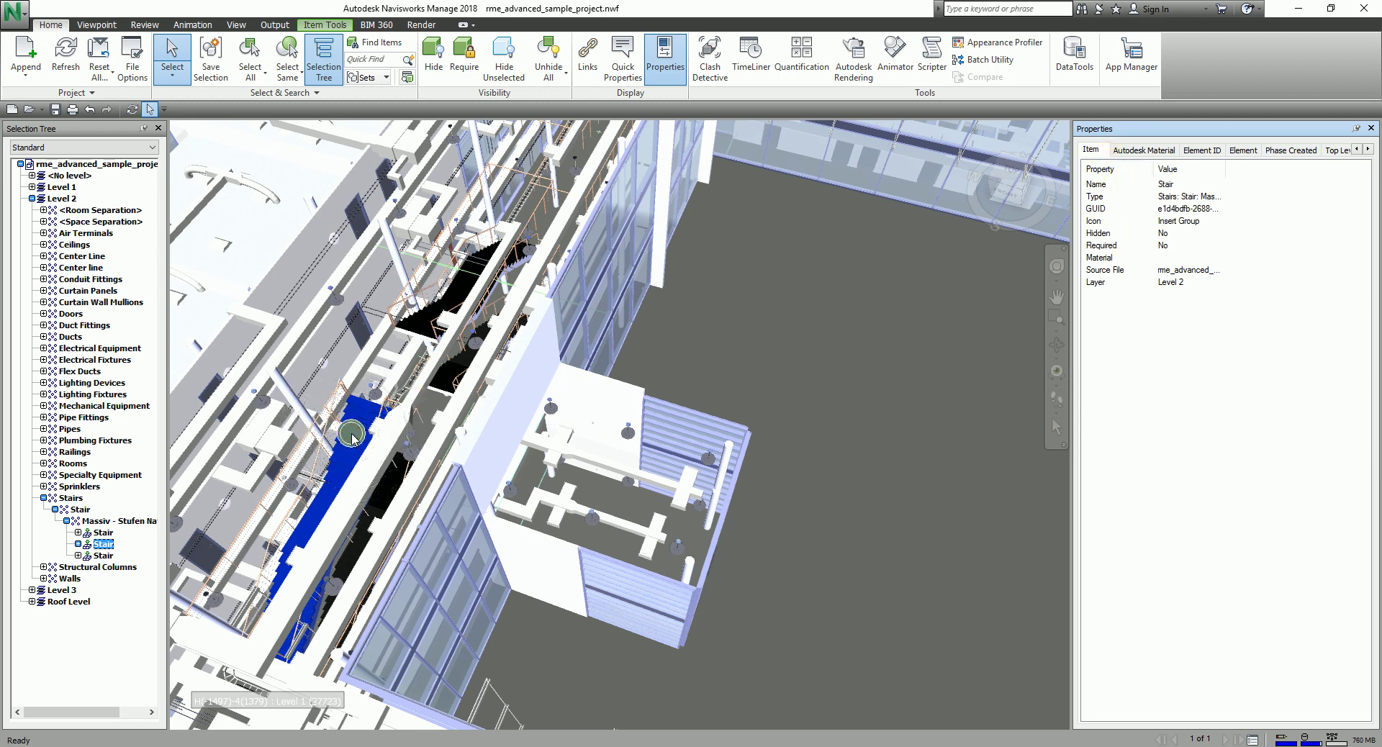
- Review the stair's Autodesk Material, Element ID, Element and Revit Type property categories
left_click(1147, 152)
left_click(1200, 150)
left_click(1241, 150)
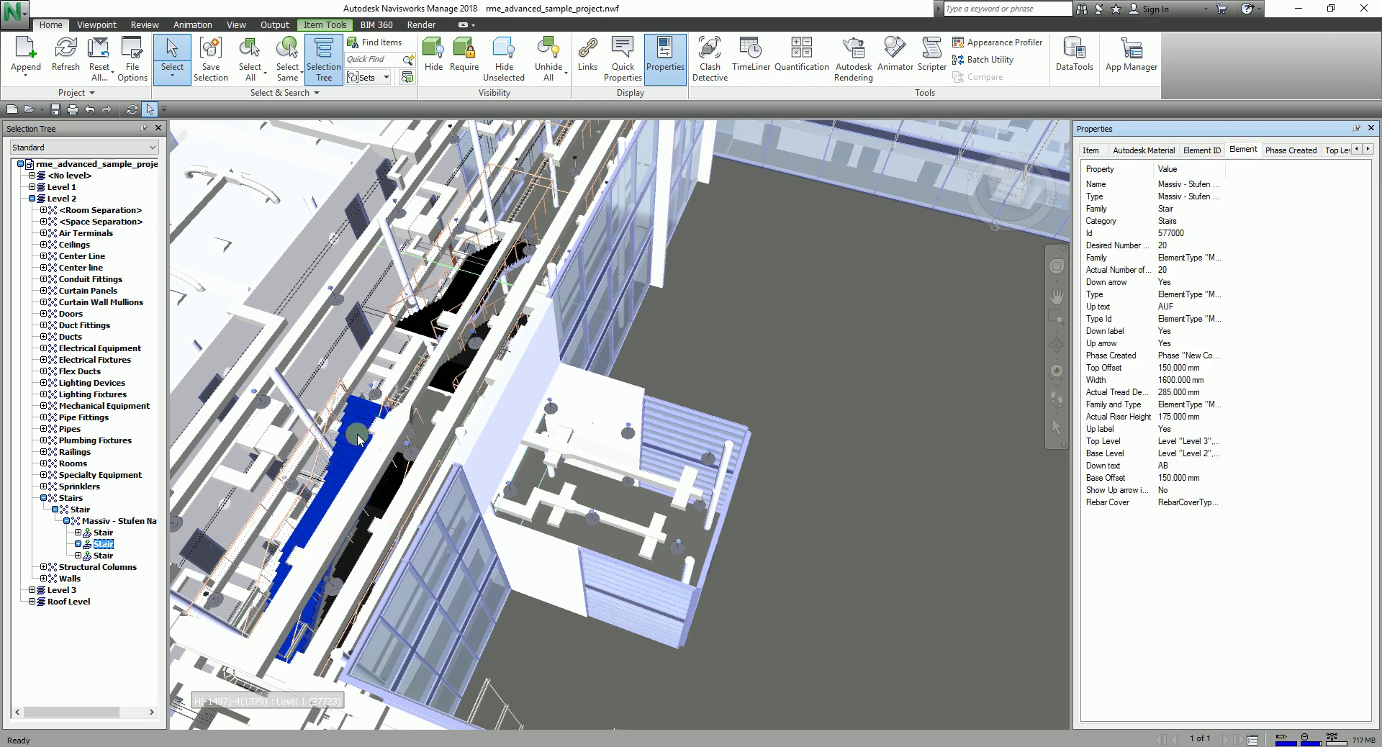
left_click(1369, 149)
left_click(1368, 149)
left_click(1369, 150)
left_click(1368, 150)
left_click(1369, 149)
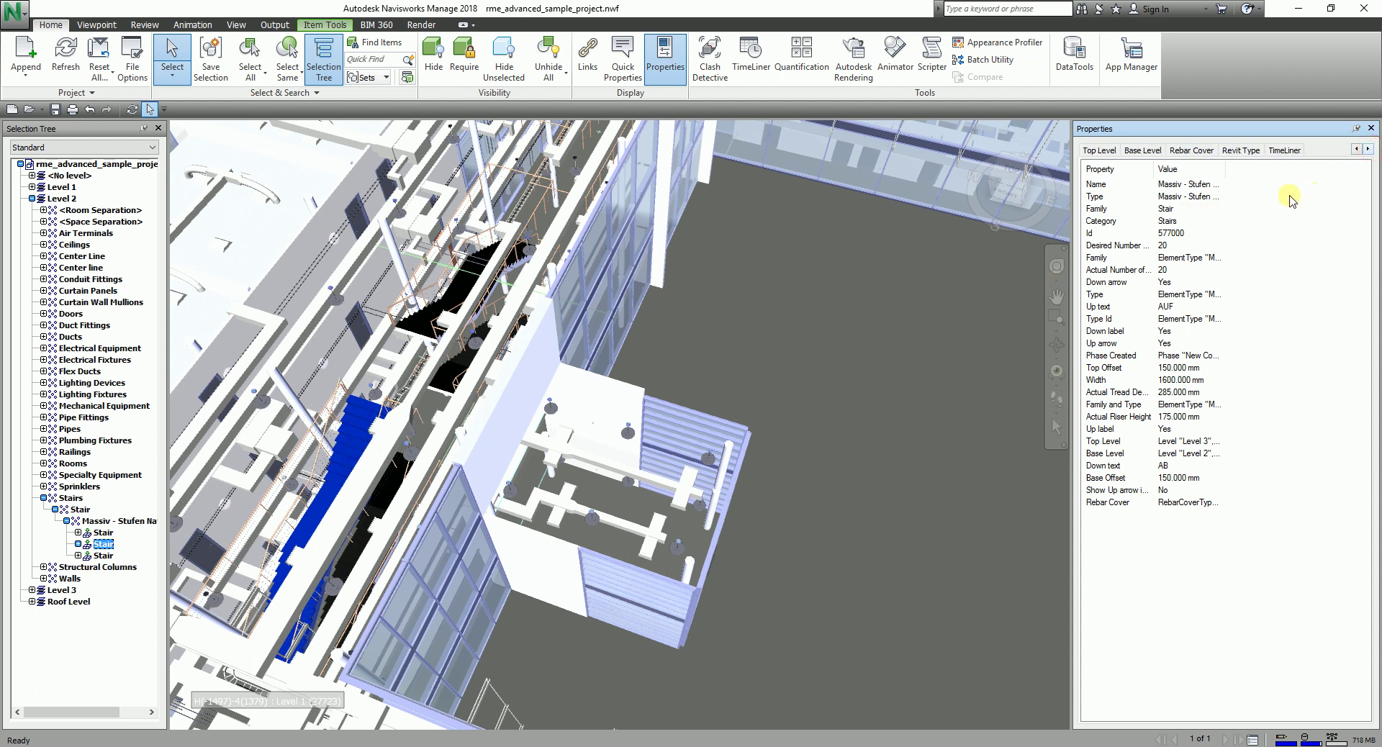
left_click(1239, 151)
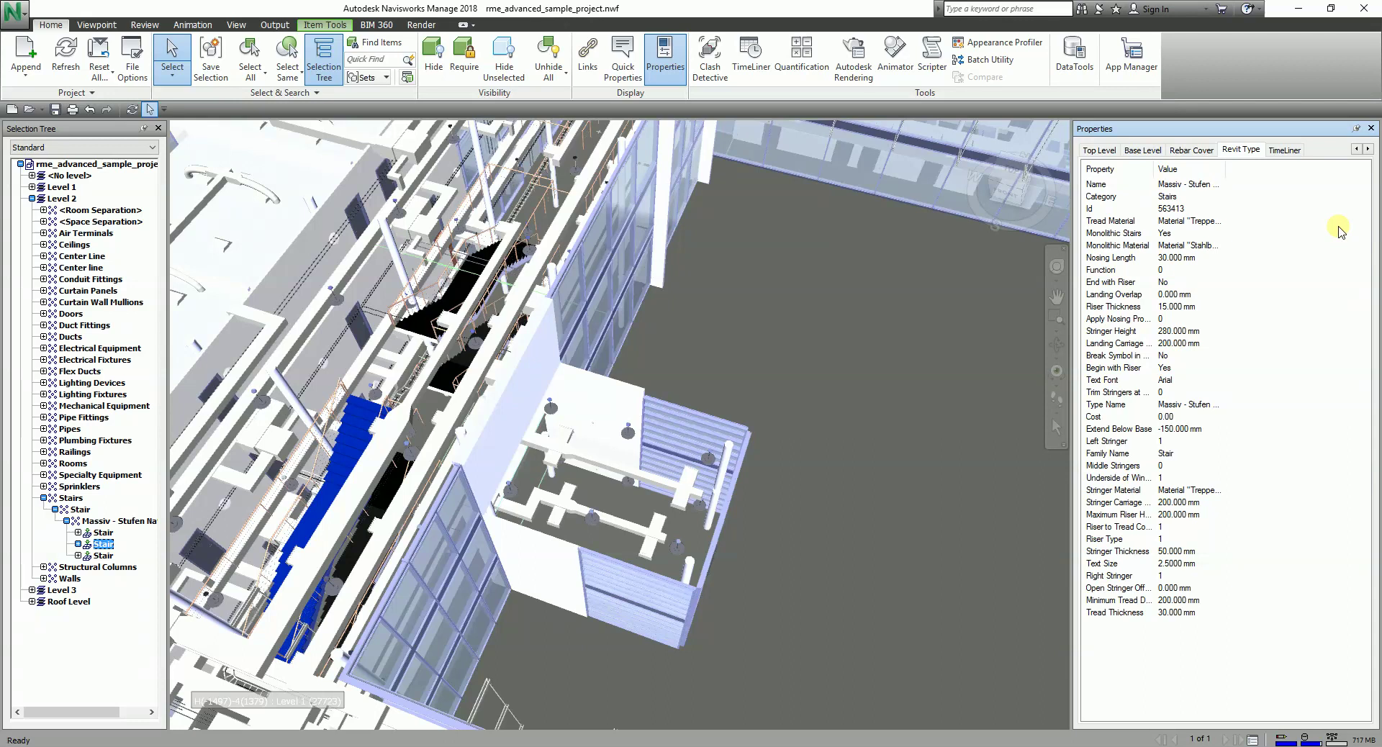
- Add a new user data tab to the selected stair's properties and show it
right_click(1274, 248)
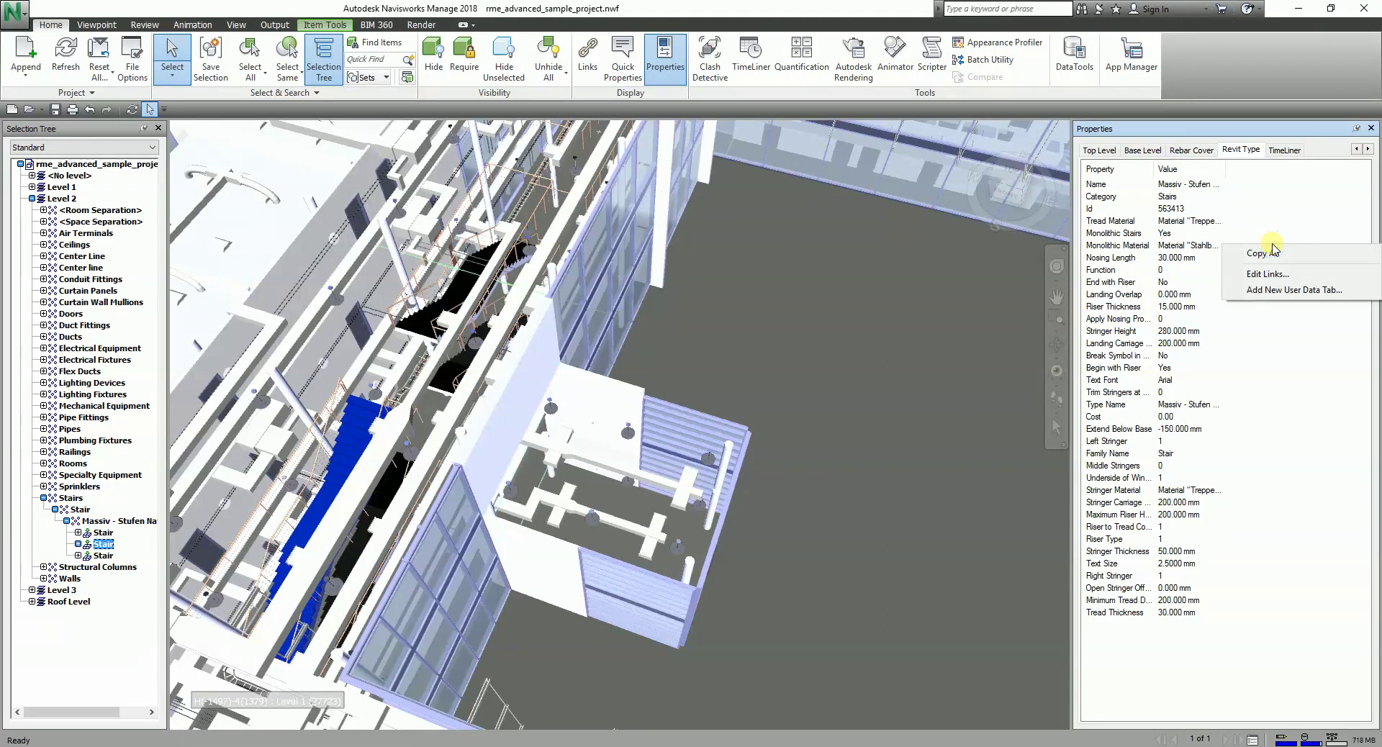
left_click(1269, 296)
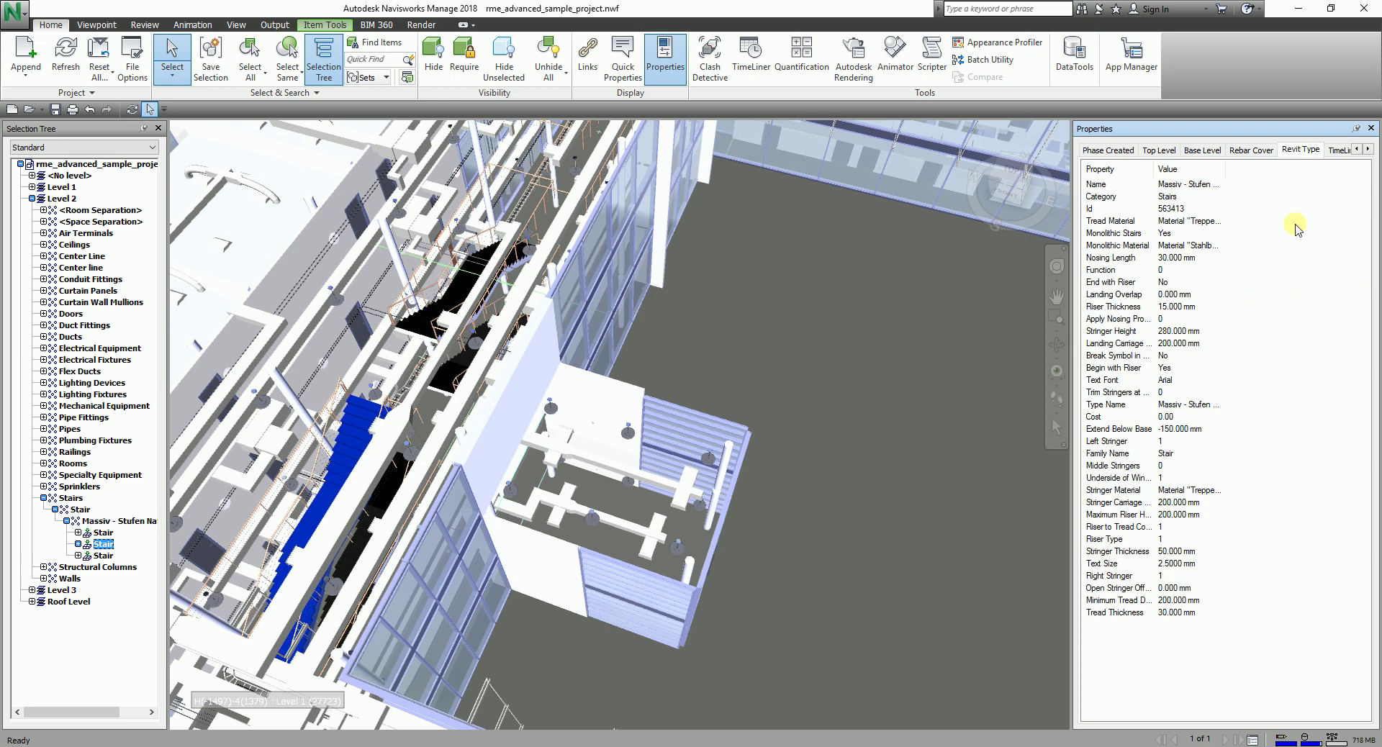
left_click(1368, 150)
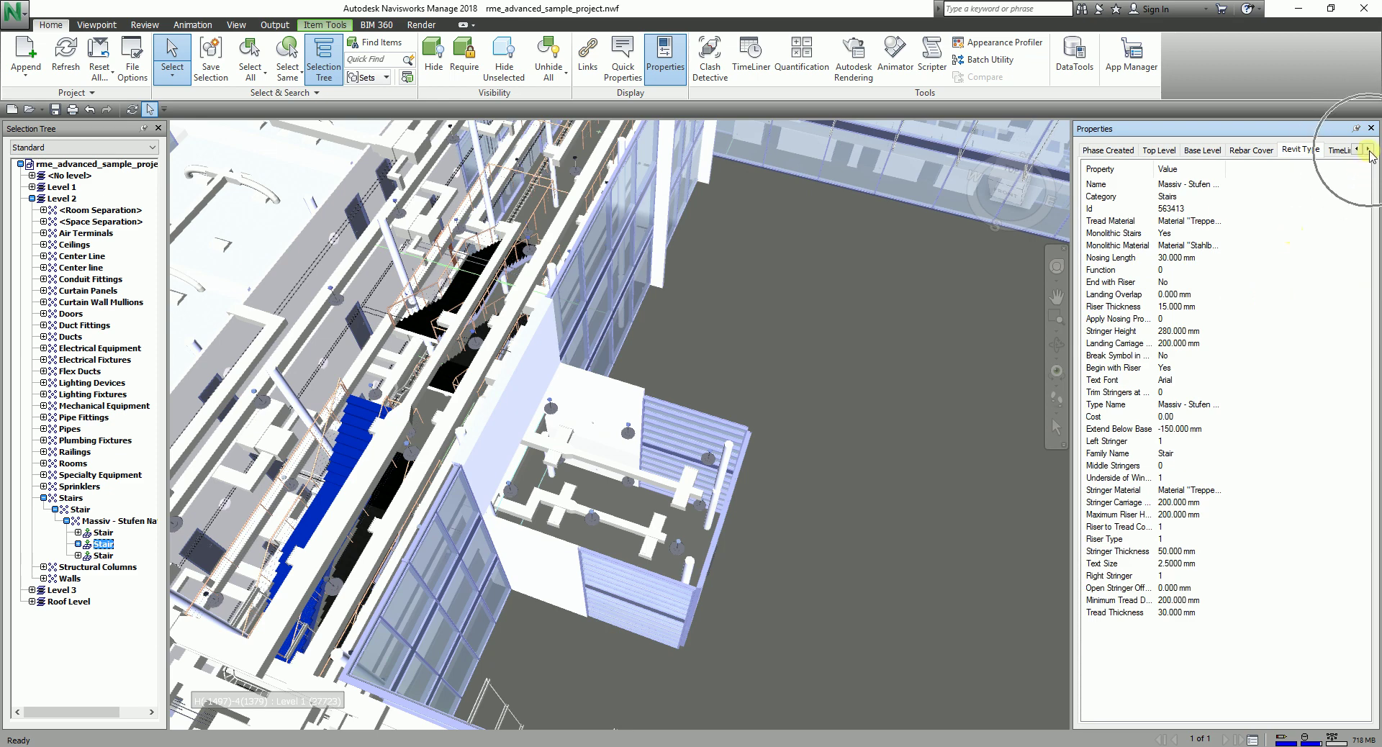
mouse_move(1072, 511)
left_mouse_down()
mouse_move(1034, 511)
mouse_move(1087, 507)
mouse_move(1050, 512)
left_mouse_up()
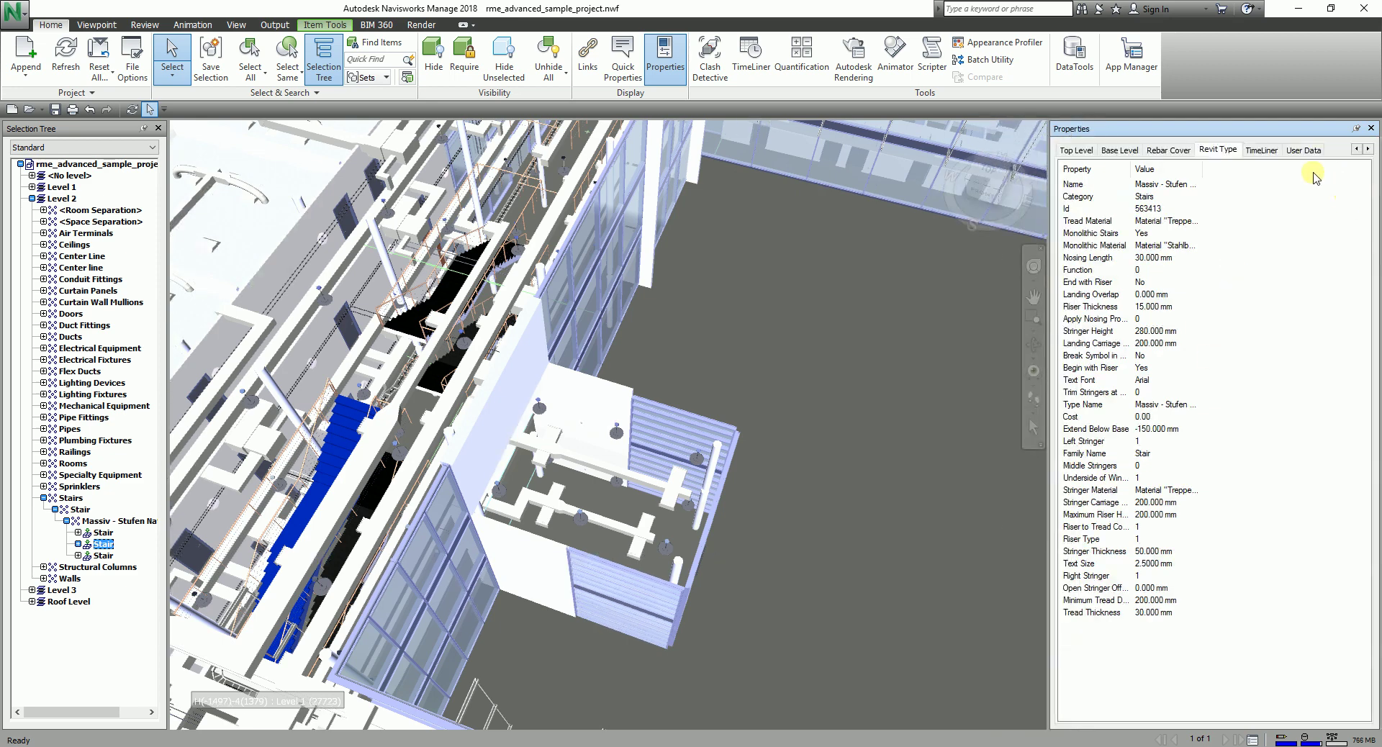
left_click(1306, 150)
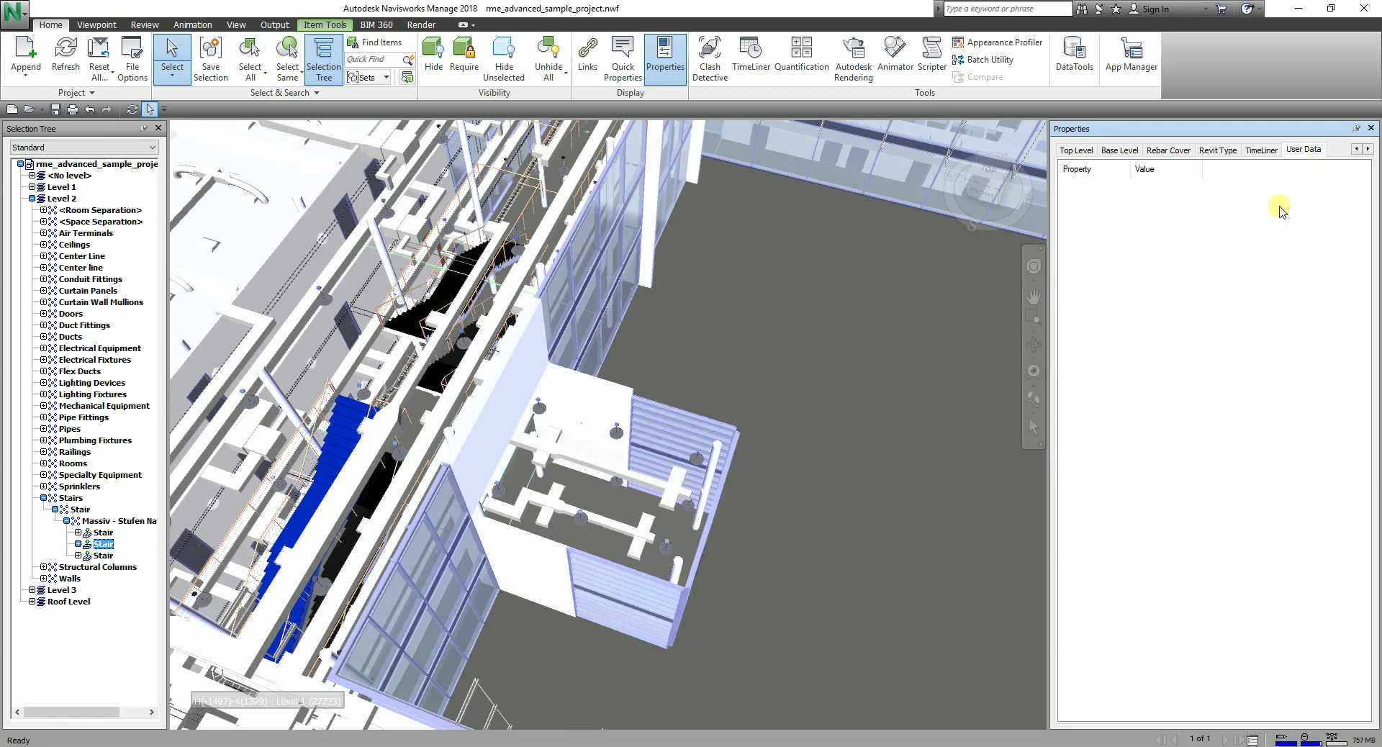
- Insert a String property named Railing Type into the stair's user data
right_click(1198, 308)
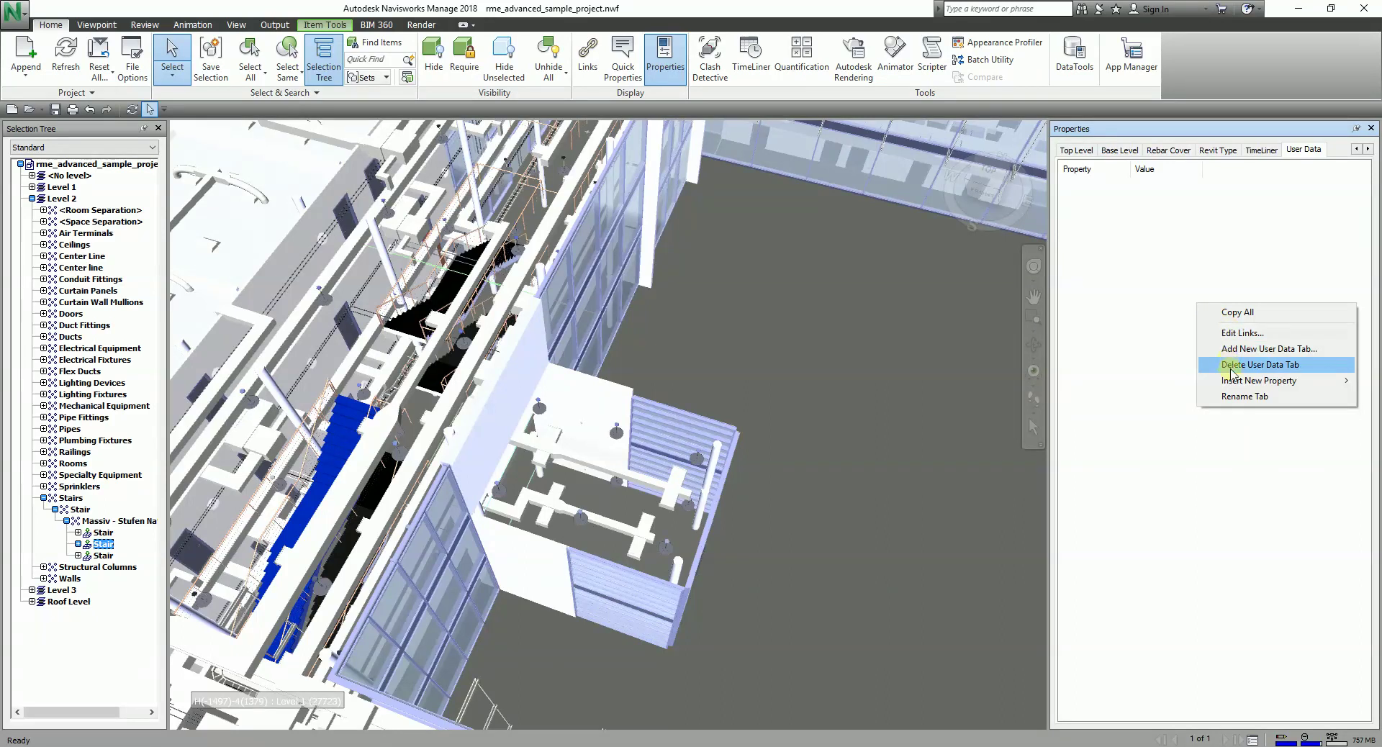
mouse_move(1236, 385)
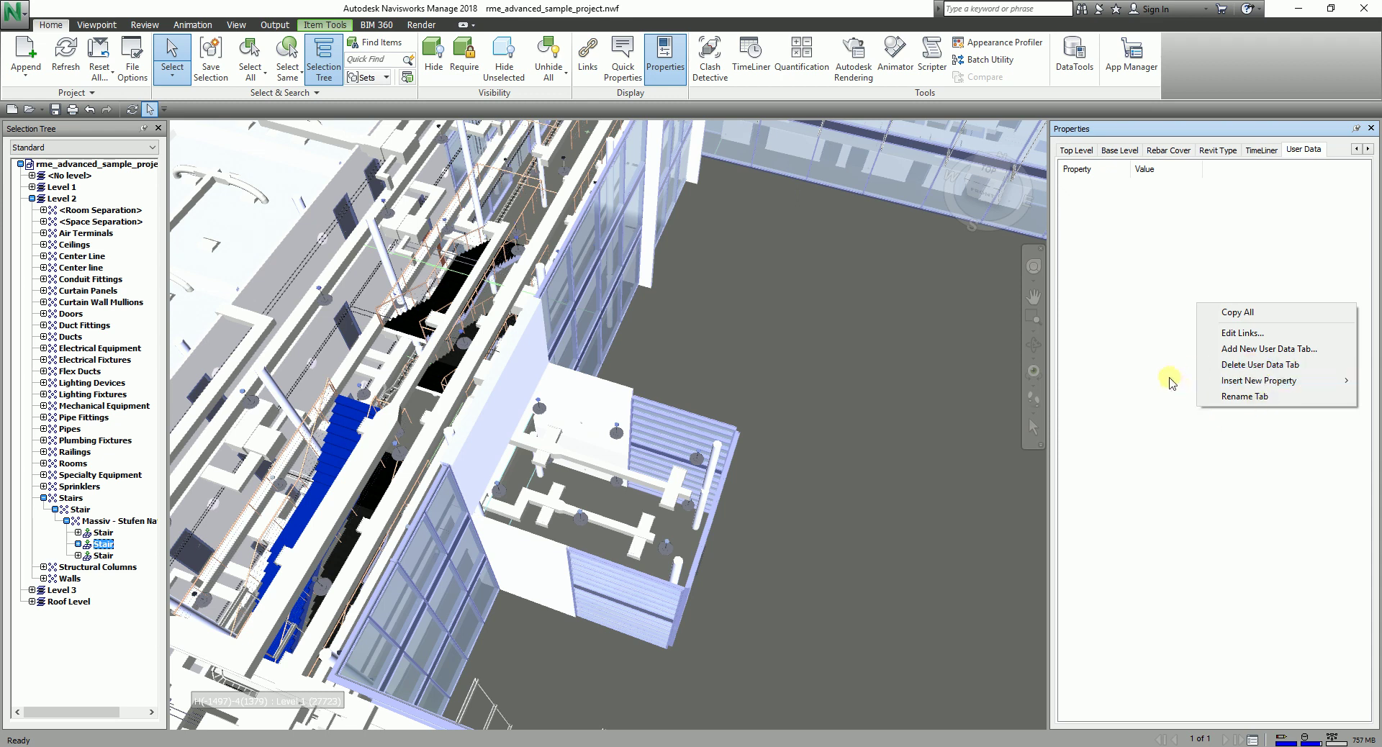
mouse_move(1234, 381)
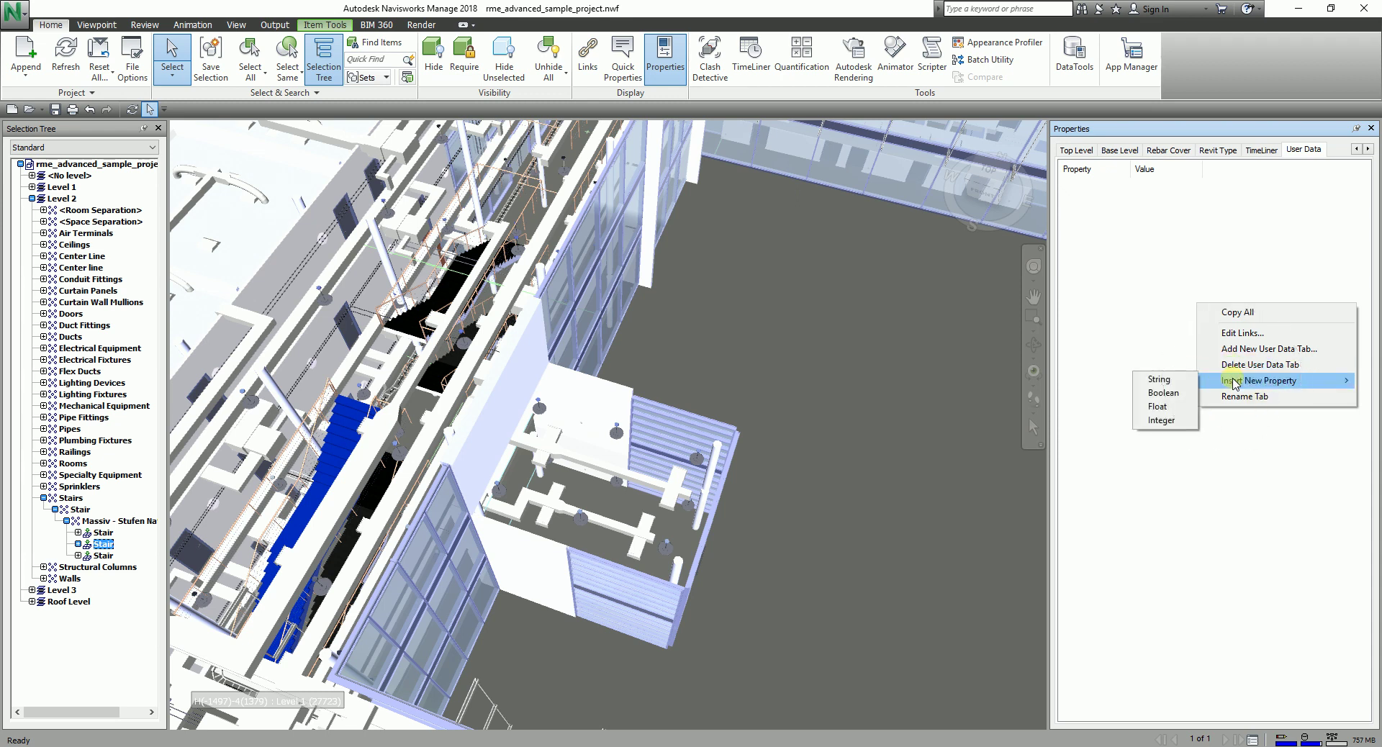
left_click(1174, 380)
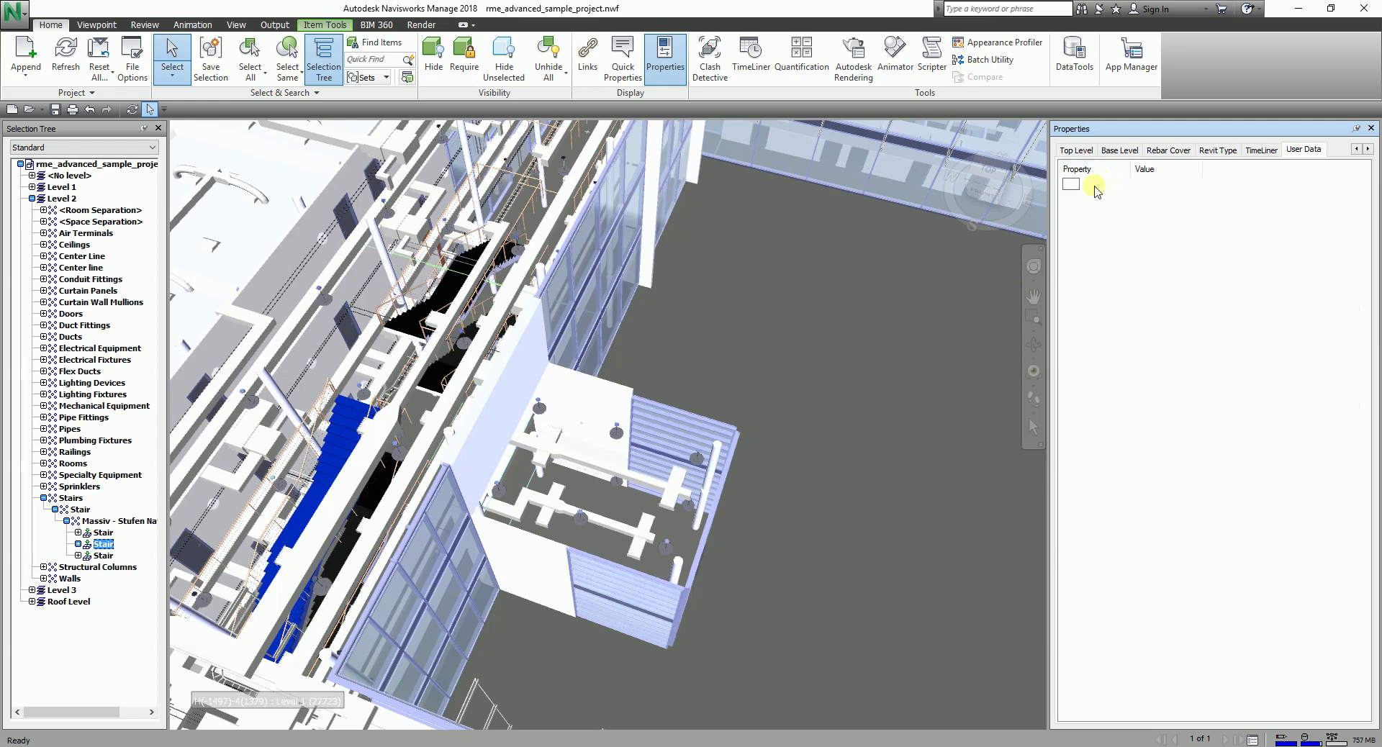
left_click(1070, 187)
type("Railing Type")
key("Return")
- Set the Railing Type property value to 1.6" Tube Railing
double_click(1151, 185)
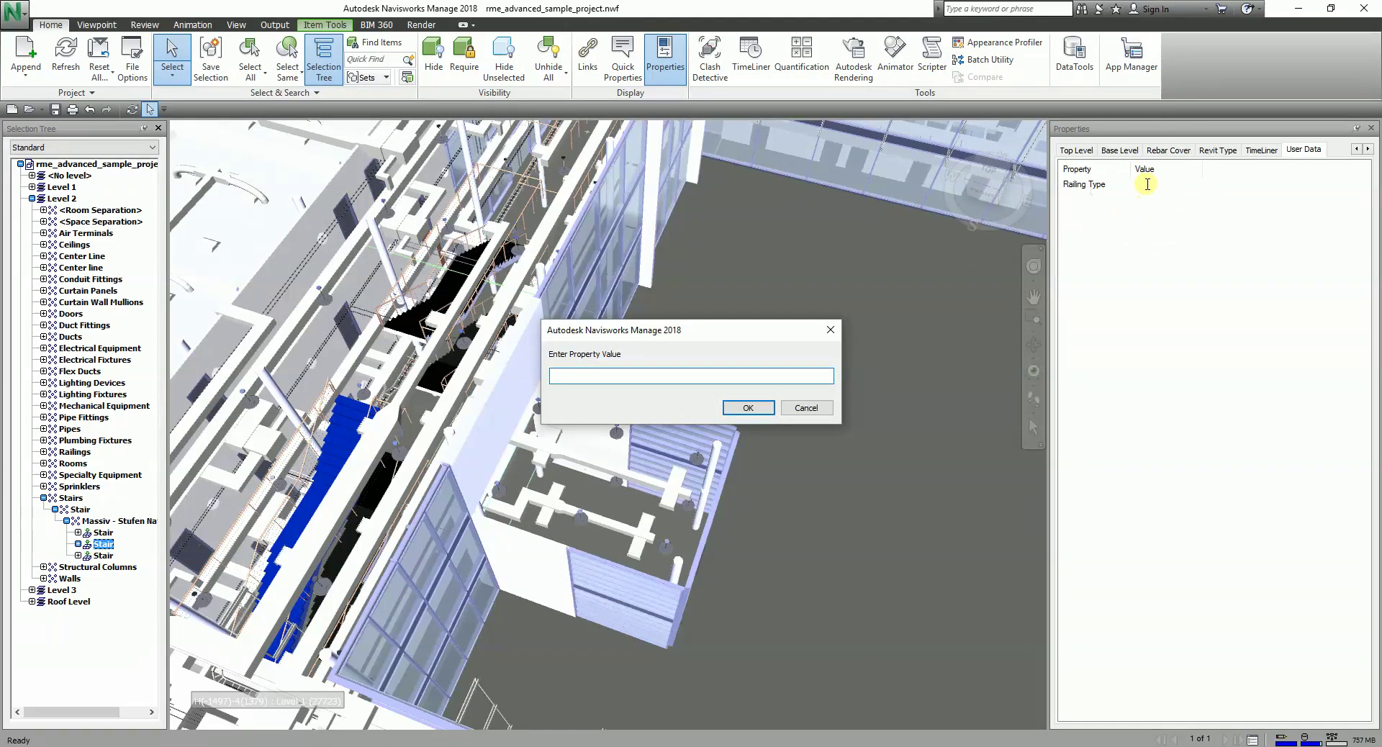
left_click(832, 327)
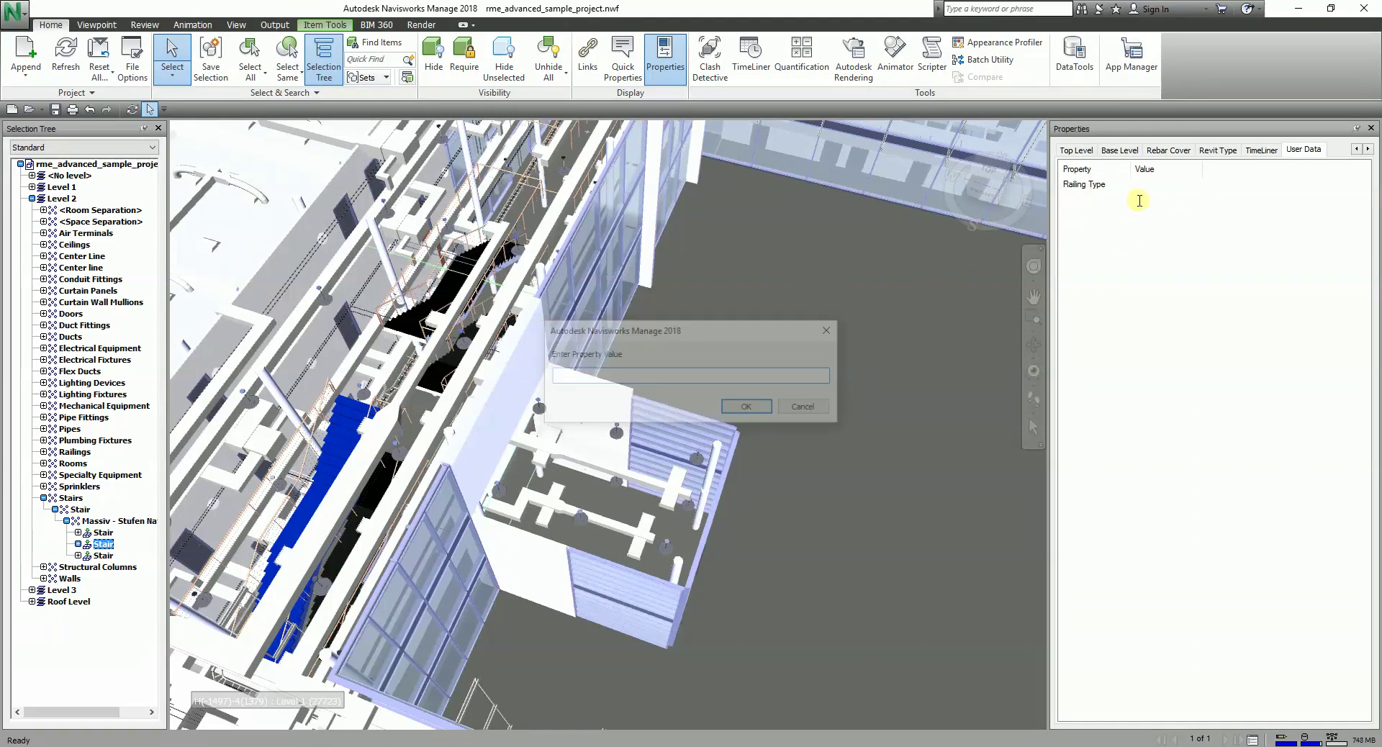
right_click(1142, 187)
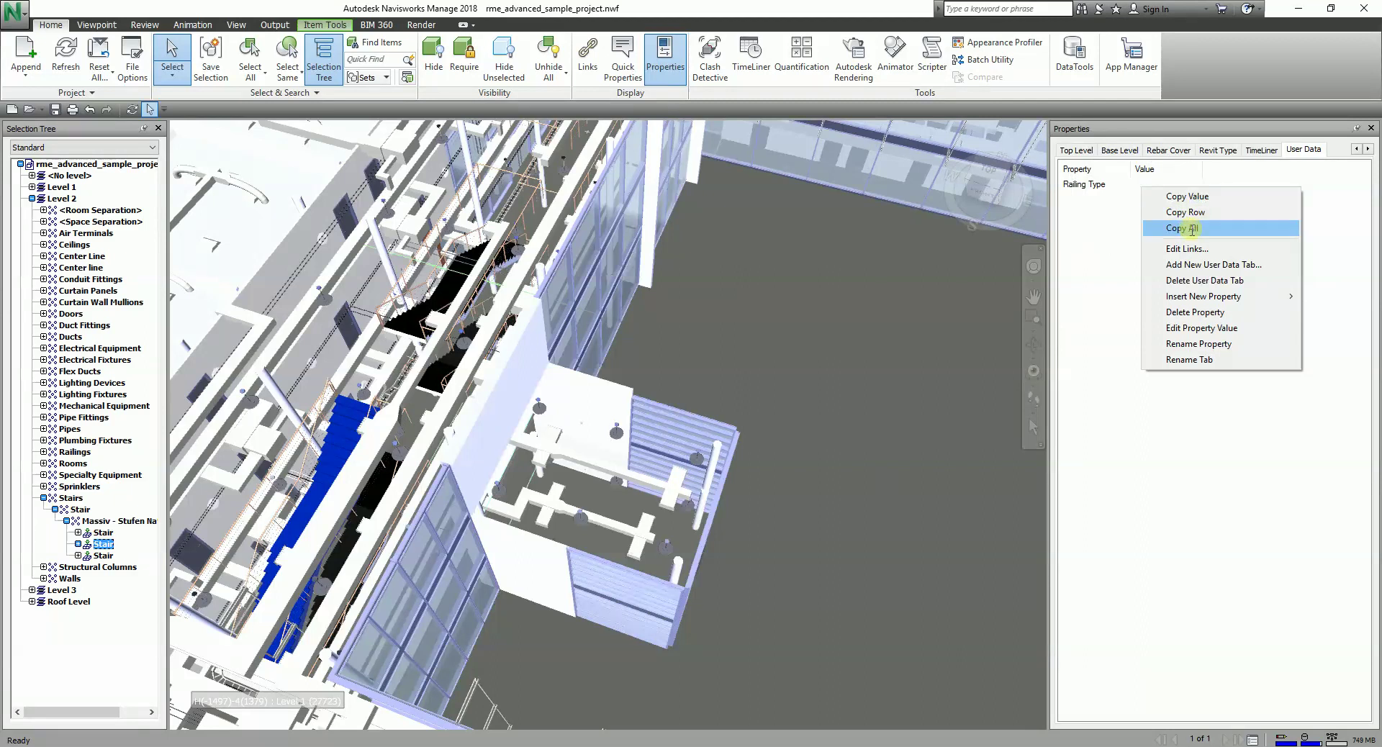
left_click(1208, 328)
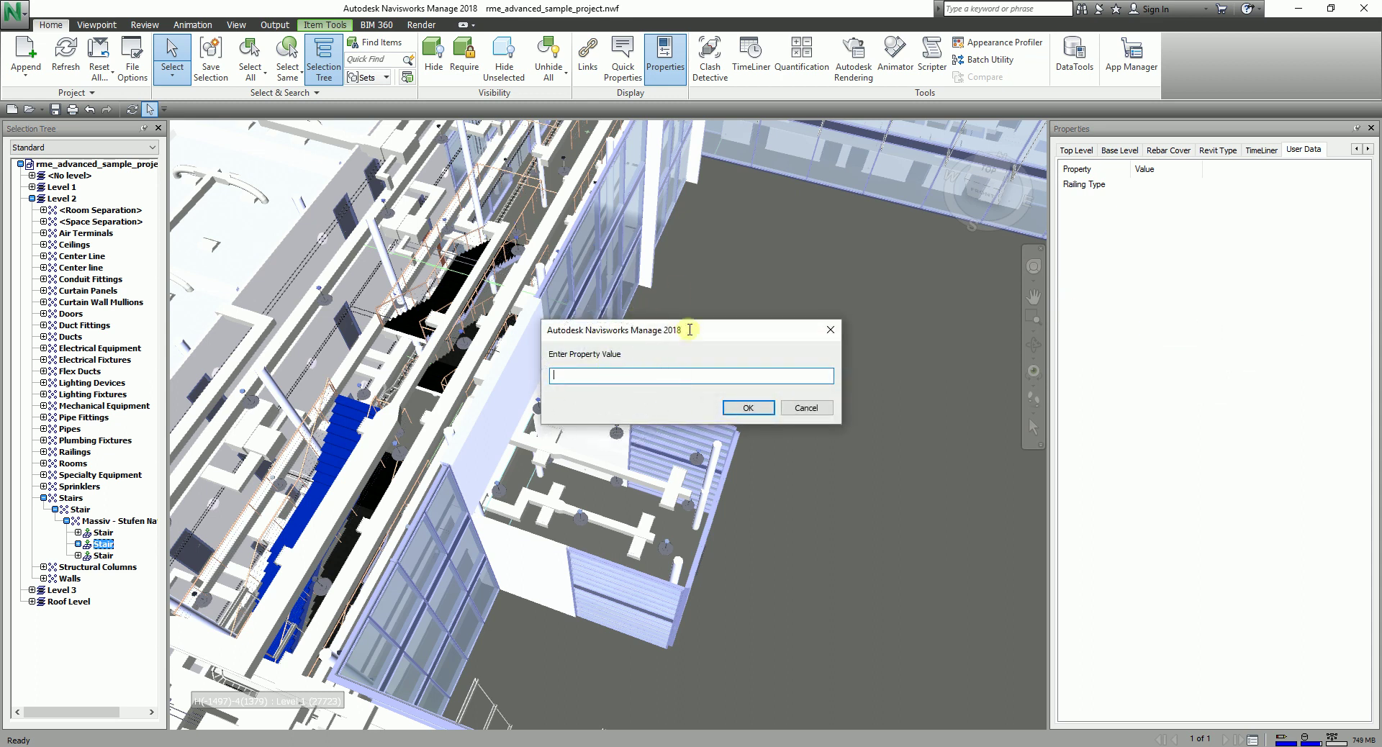
left_click_drag(708, 331, 1195, 221)
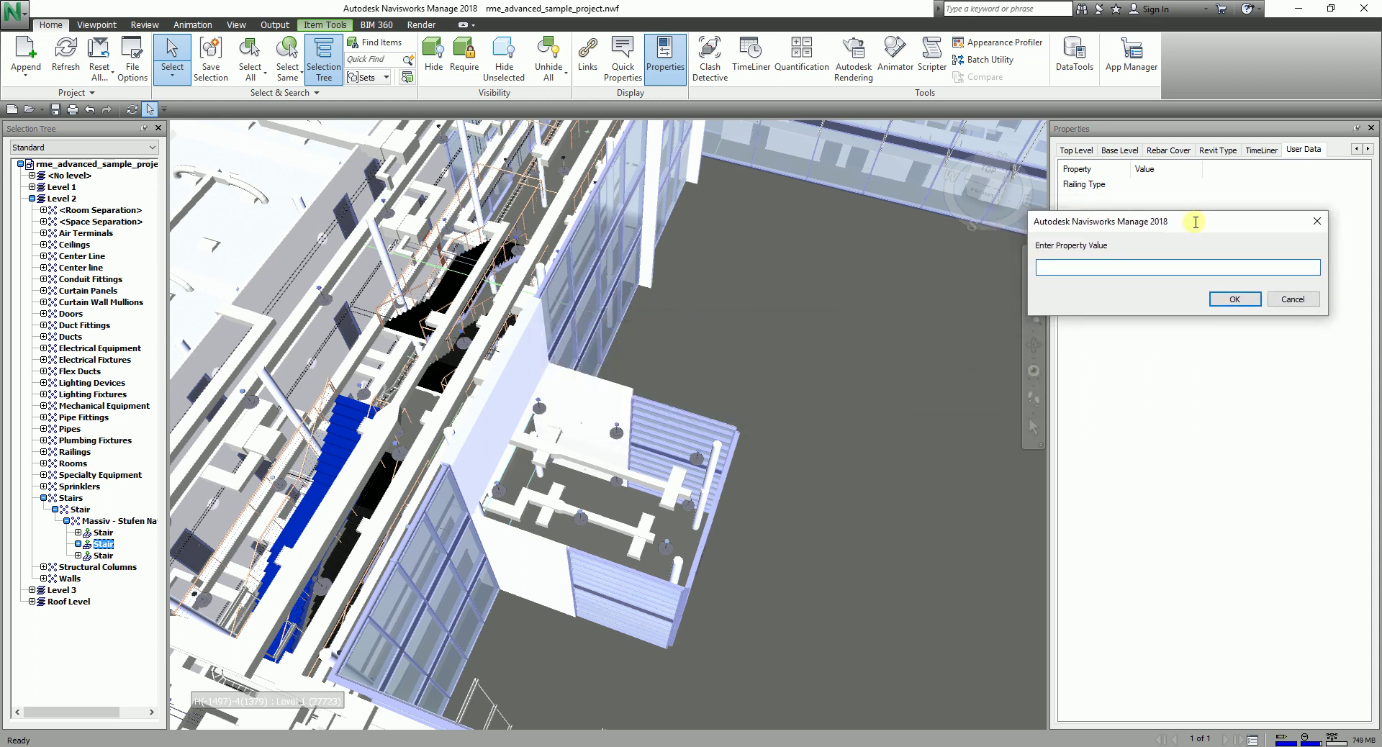
left_click(1093, 270)
type("1.")
type("6\" Tube Railing")
left_click(1234, 300)
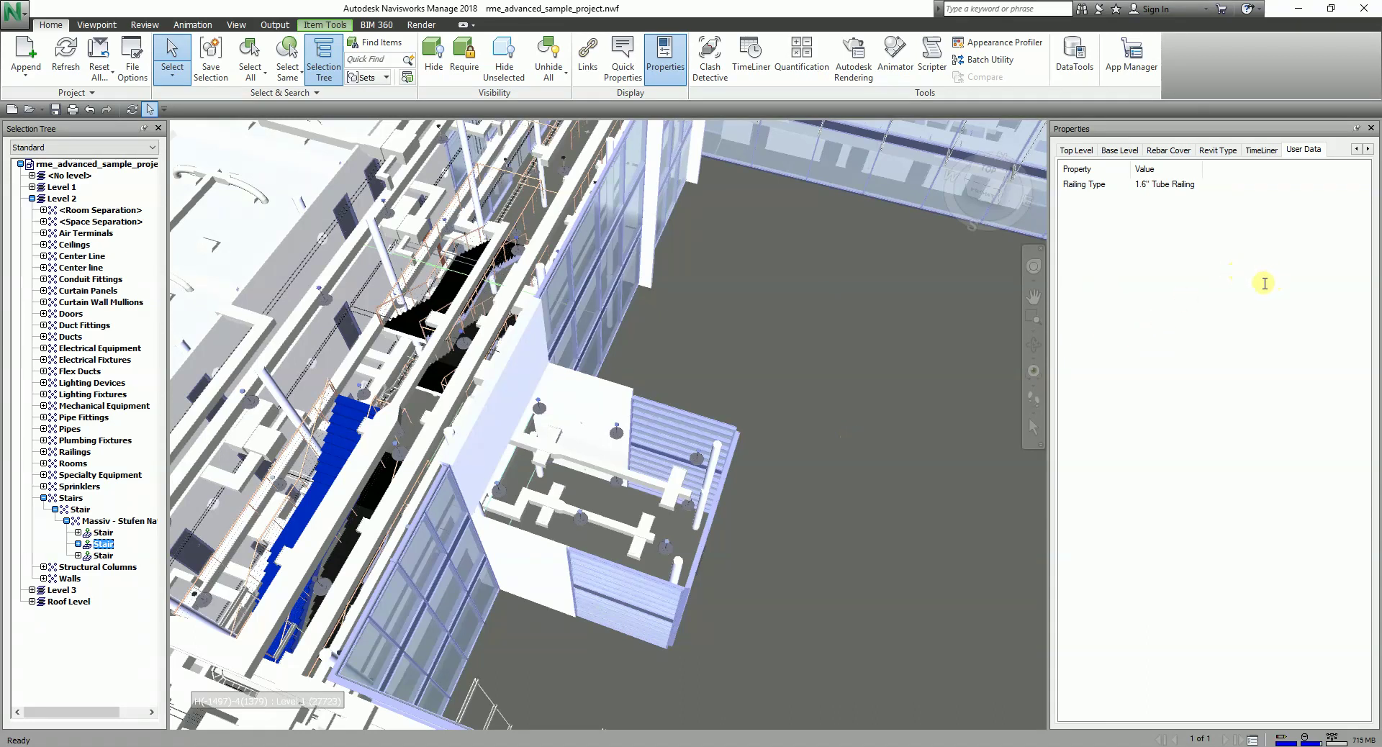
- Insert a Boolean property named Galvanized into the stair's user data
right_click(1159, 227)
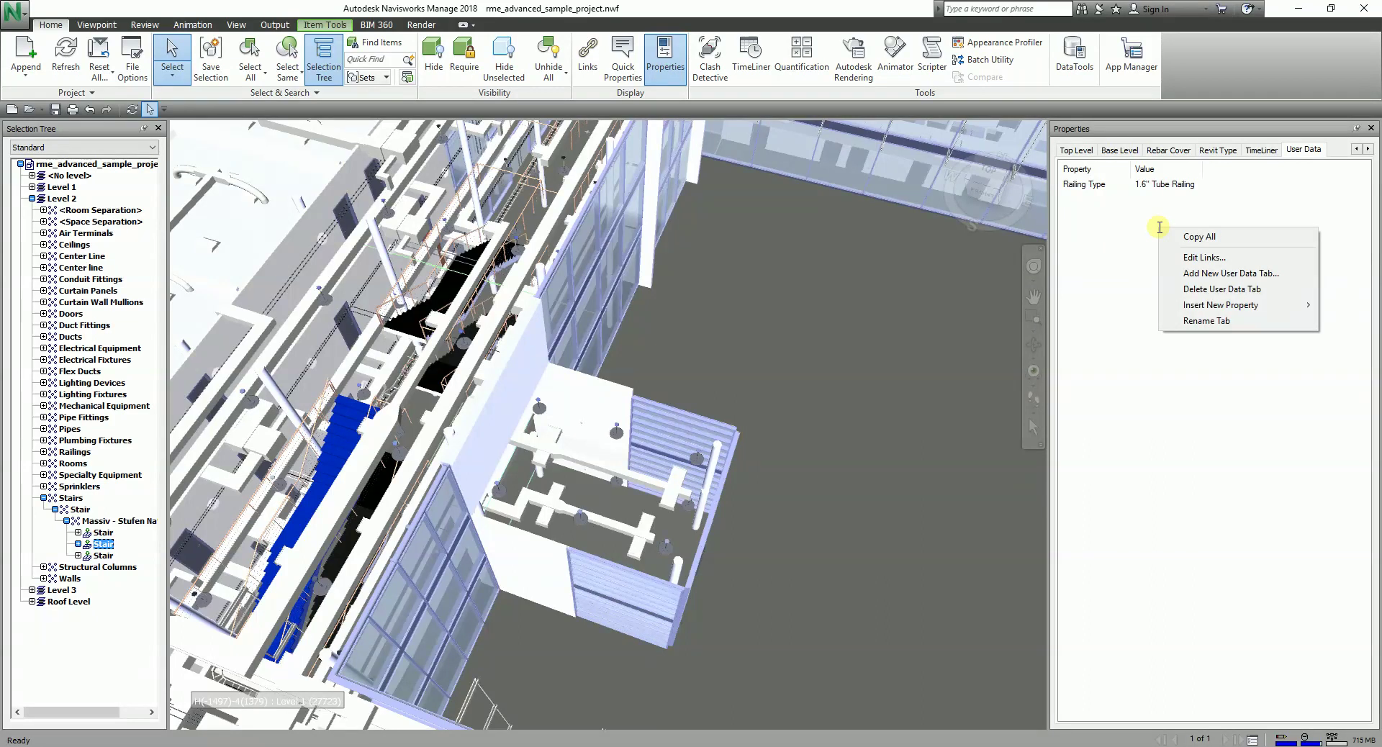
mouse_move(1226, 305)
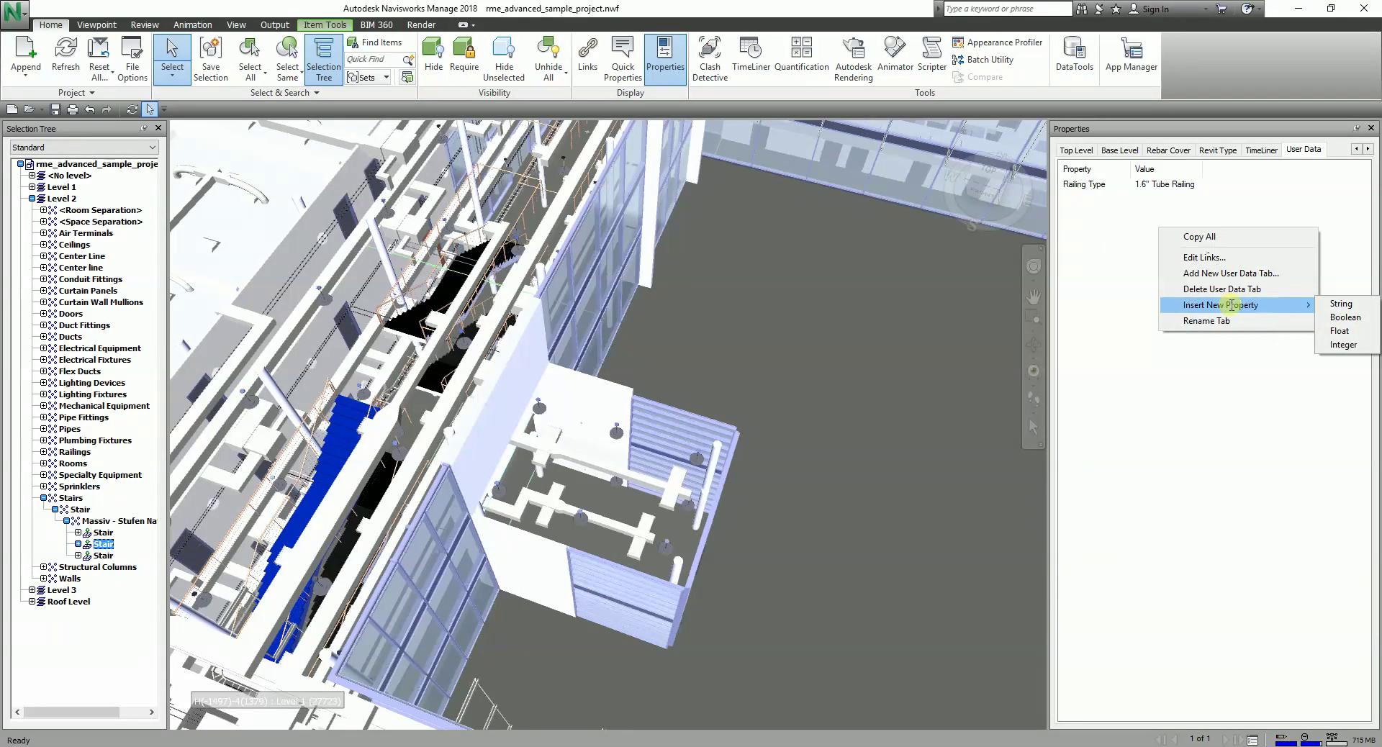
left_click(1338, 316)
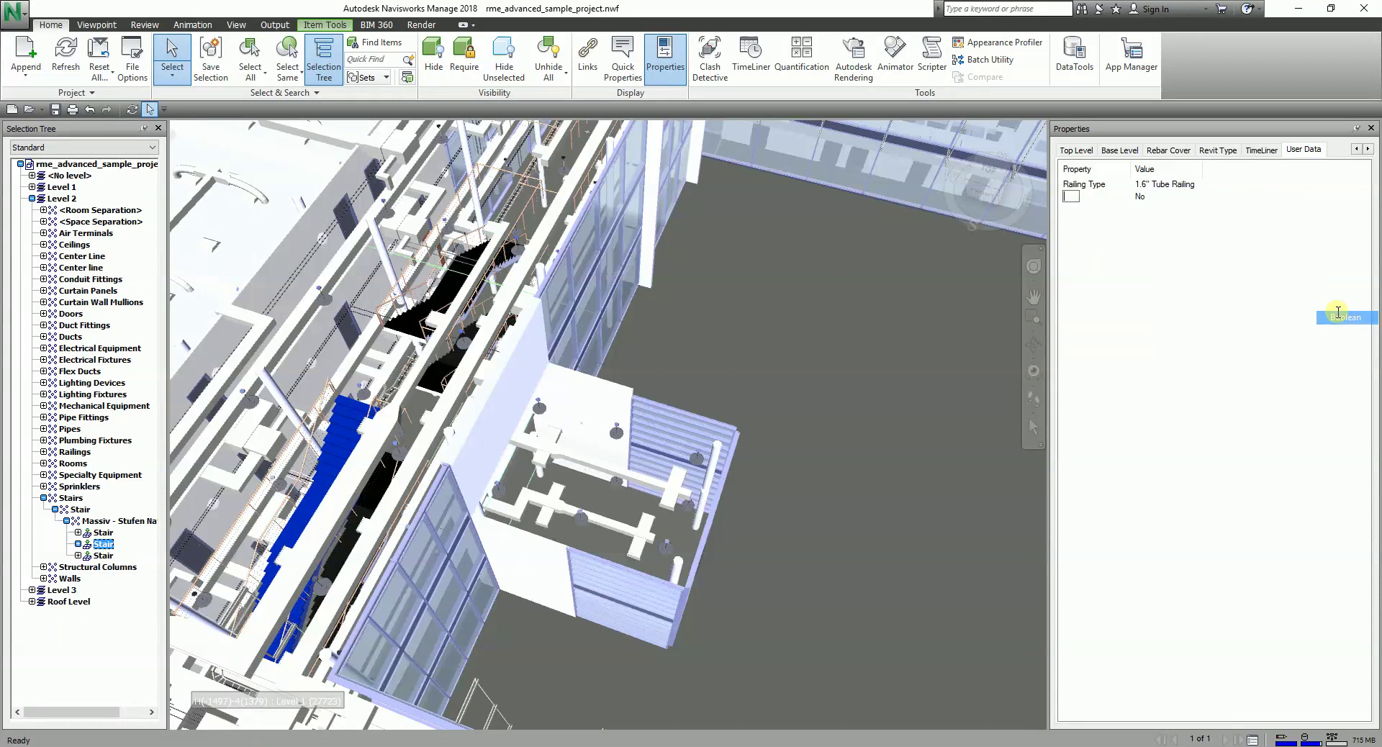
type("Galvanized")
key("Return")
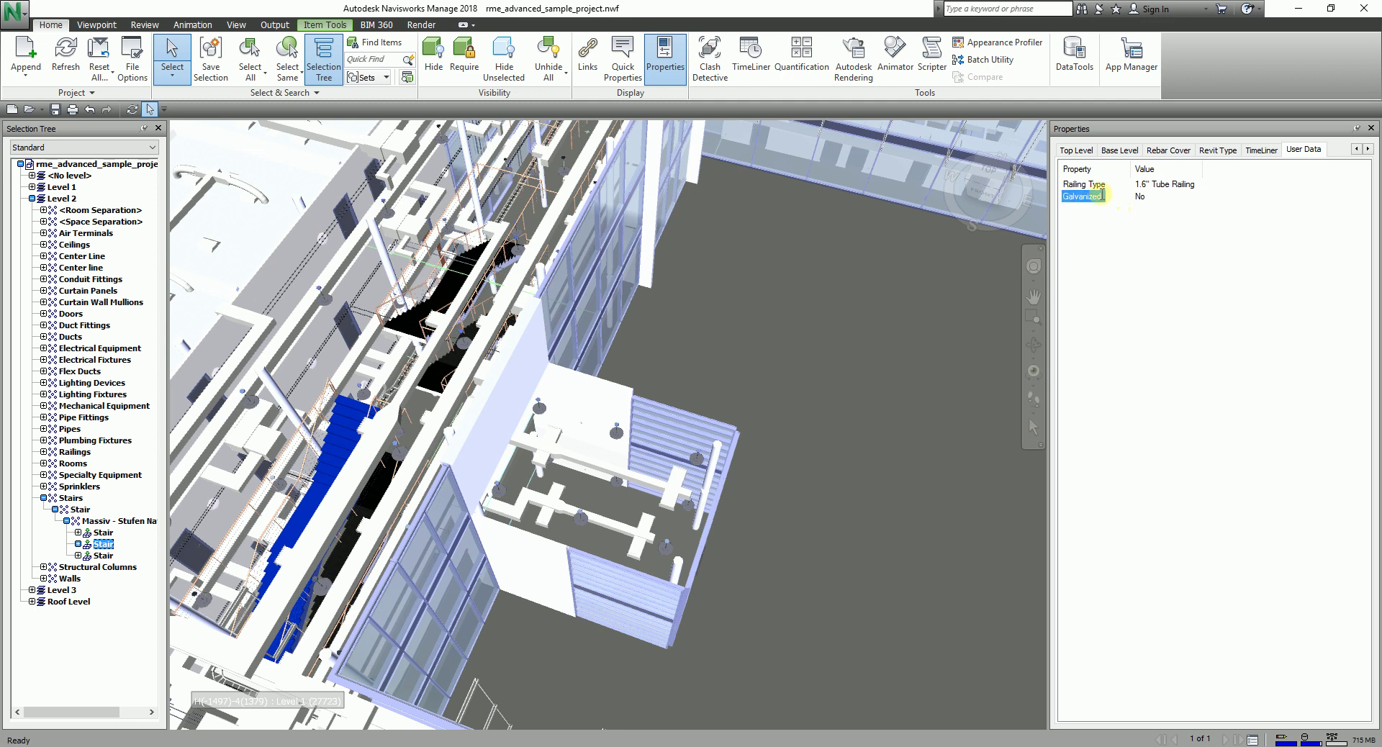
- Set the Galvanized property value to Yes
left_click(1146, 195)
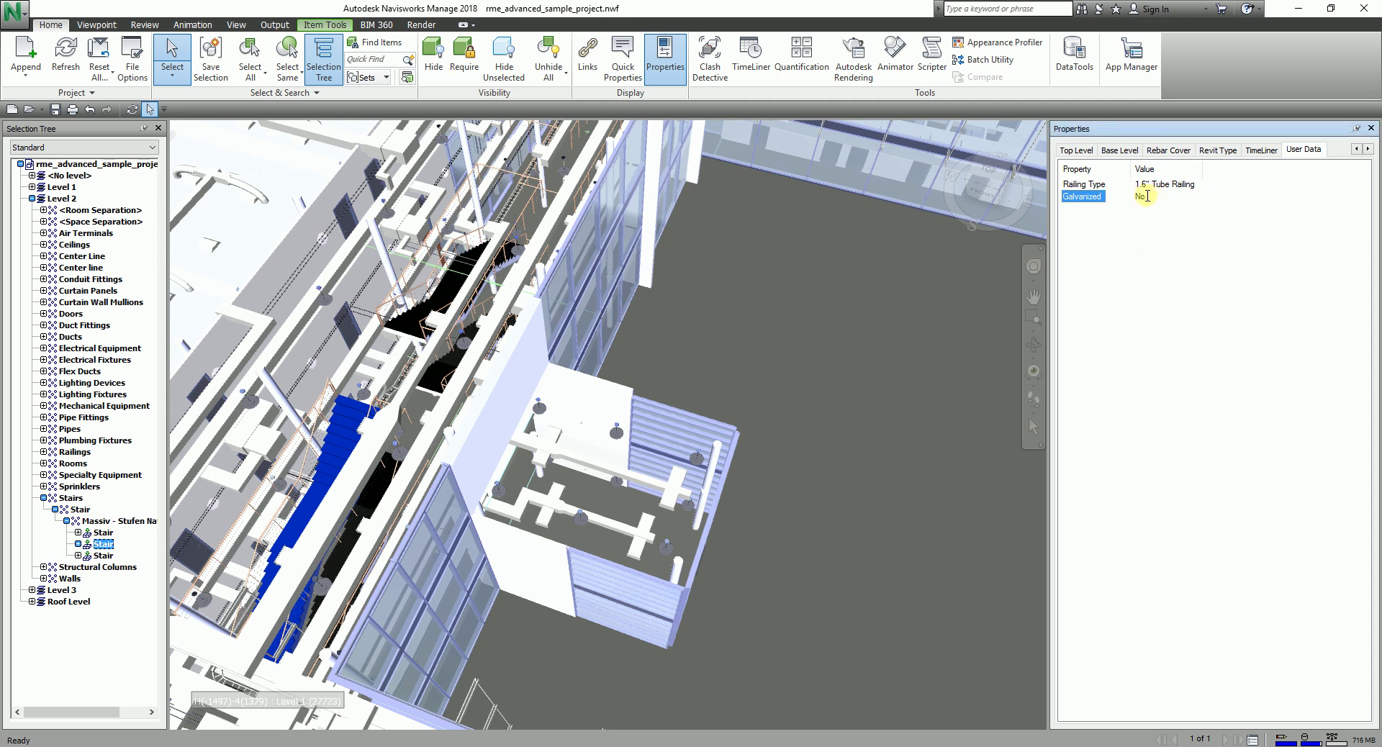
left_click(1146, 195)
left_click(1147, 196)
type("Yes")
- Switch the Galvanized property value to No and back to Yes
right_click(1149, 196)
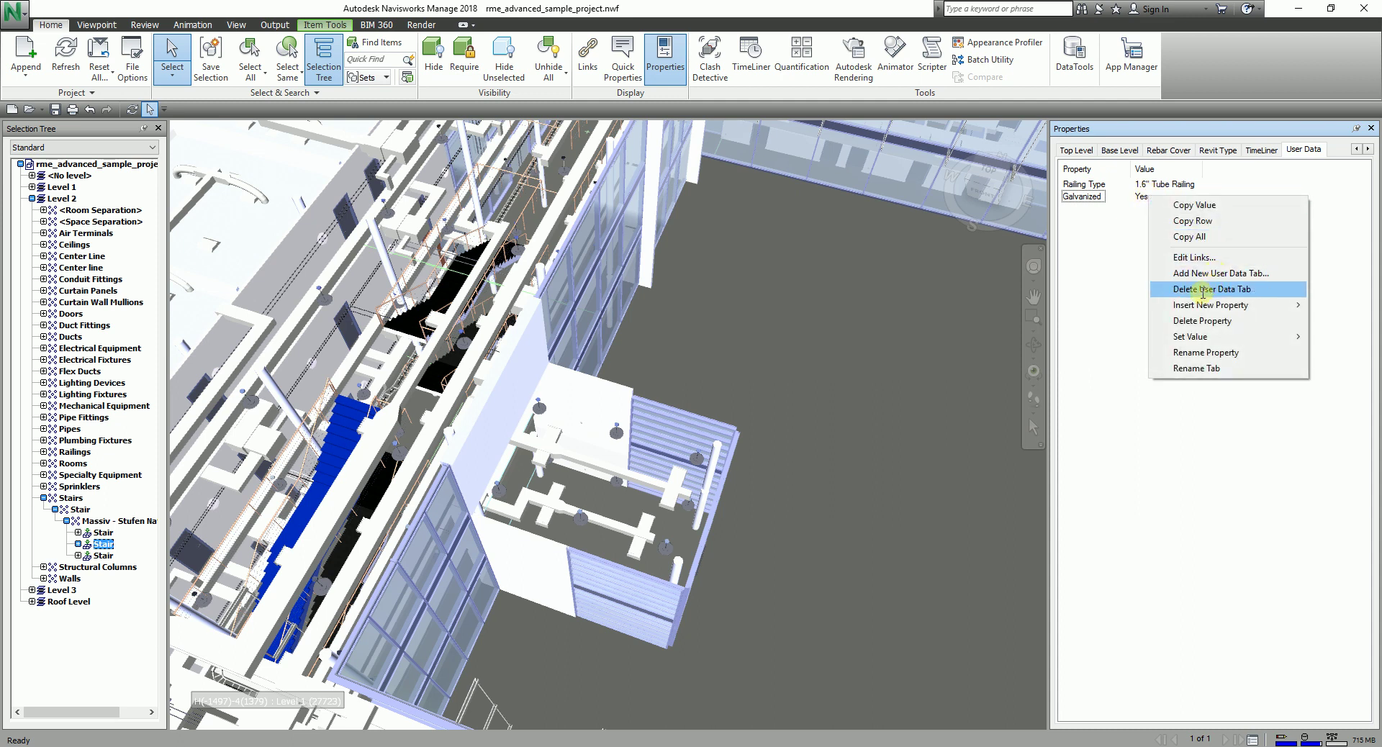
mouse_move(1200, 336)
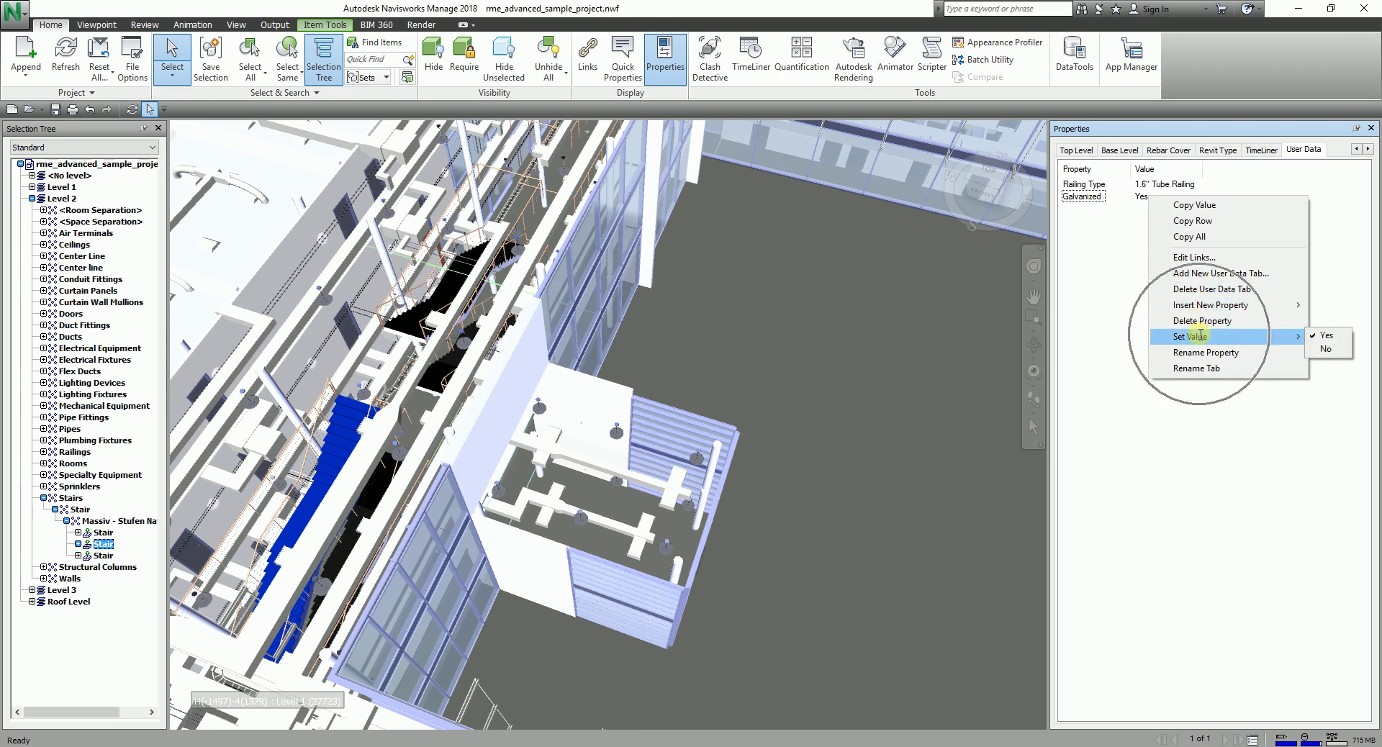
left_click(1326, 348)
right_click(1154, 196)
mouse_move(1252, 338)
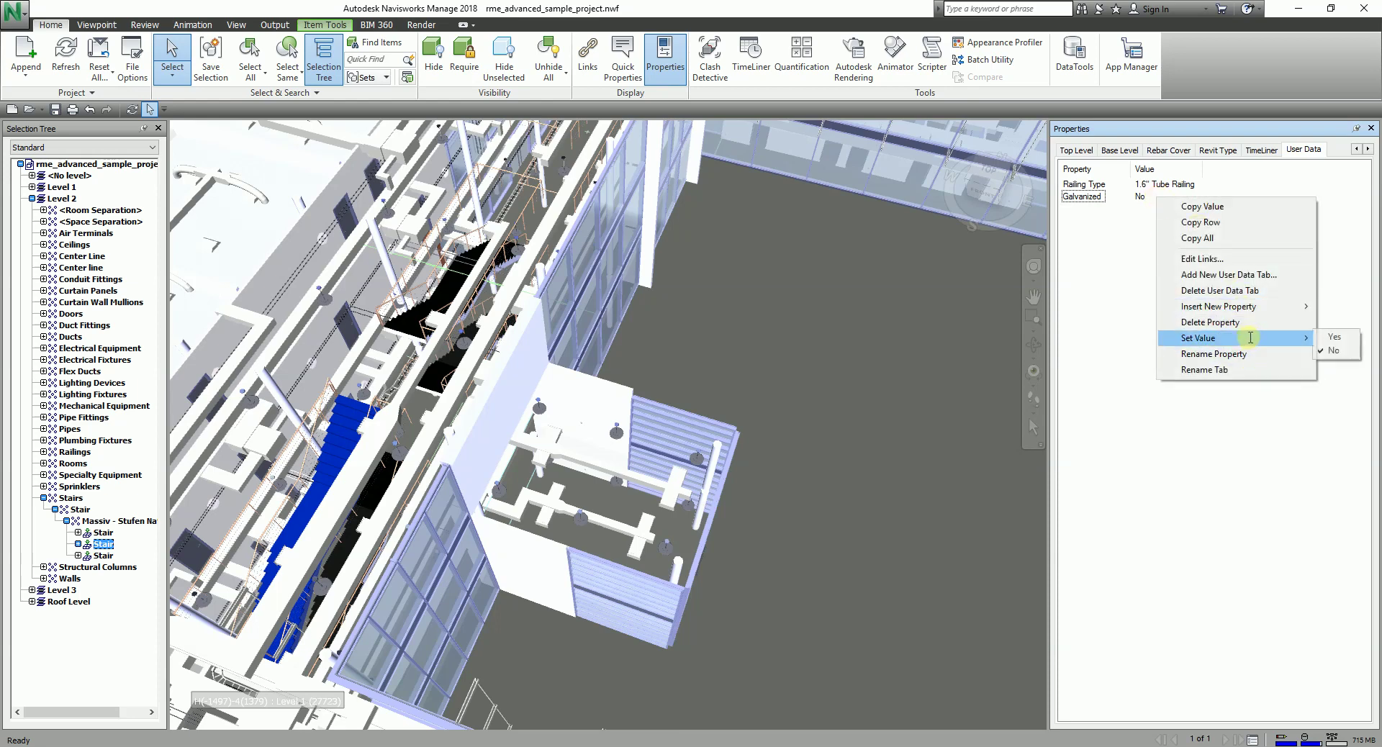
left_click(1337, 337)
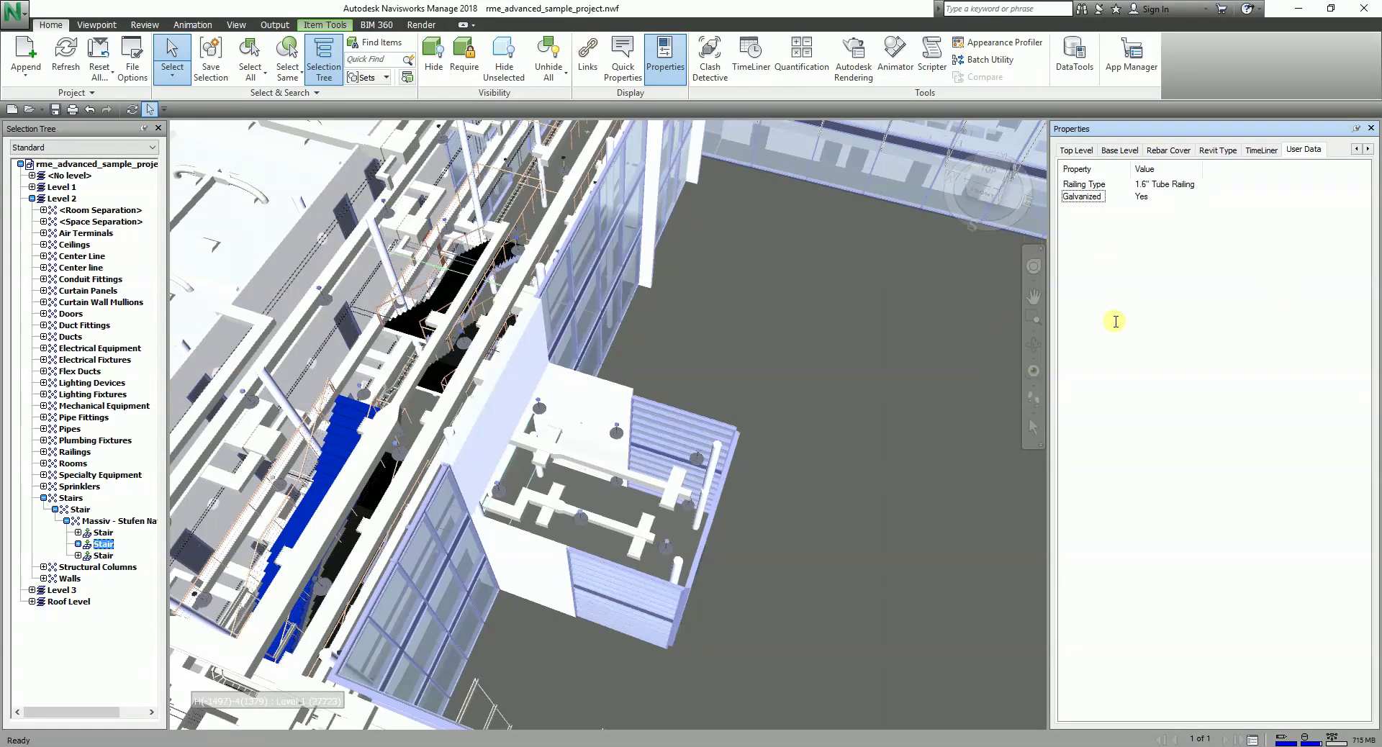
- Insert a Float property named Risers into the stair's user data
right_click(1131, 258)
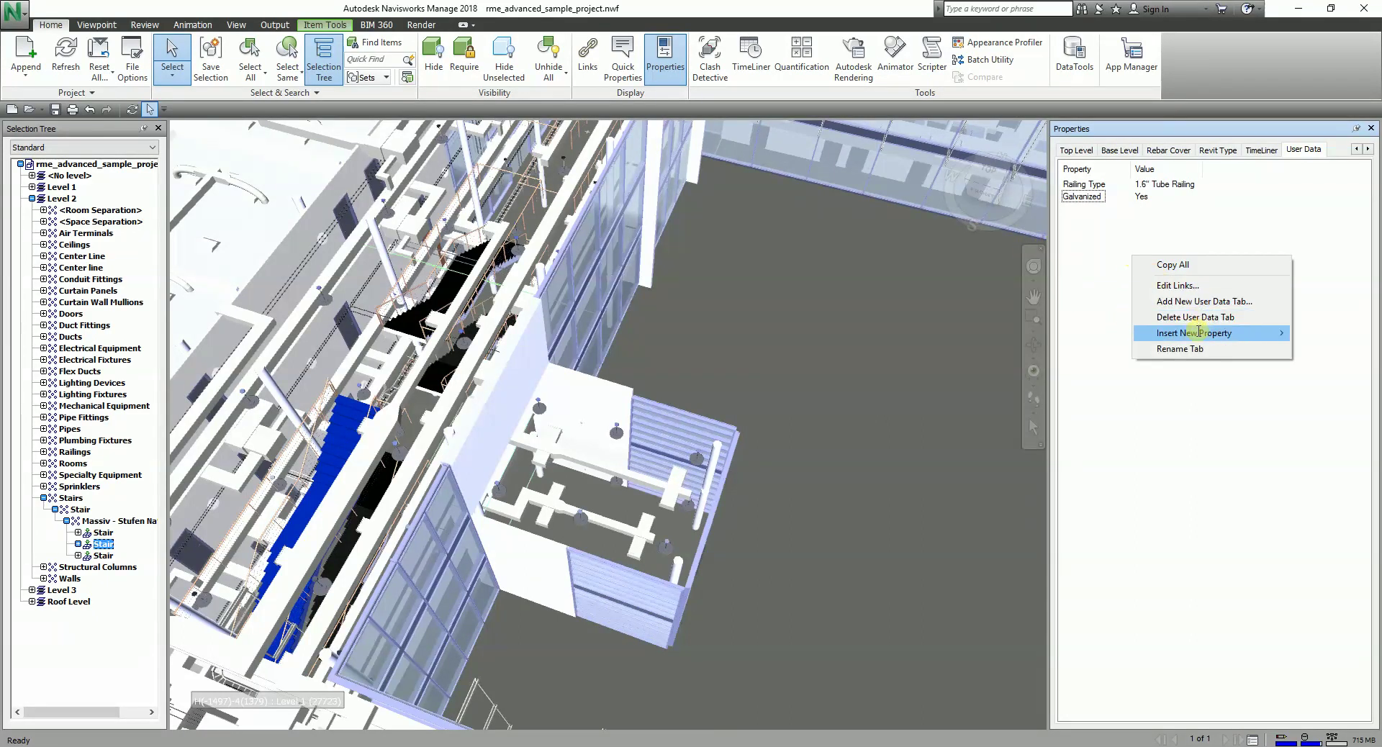
mouse_move(1198, 331)
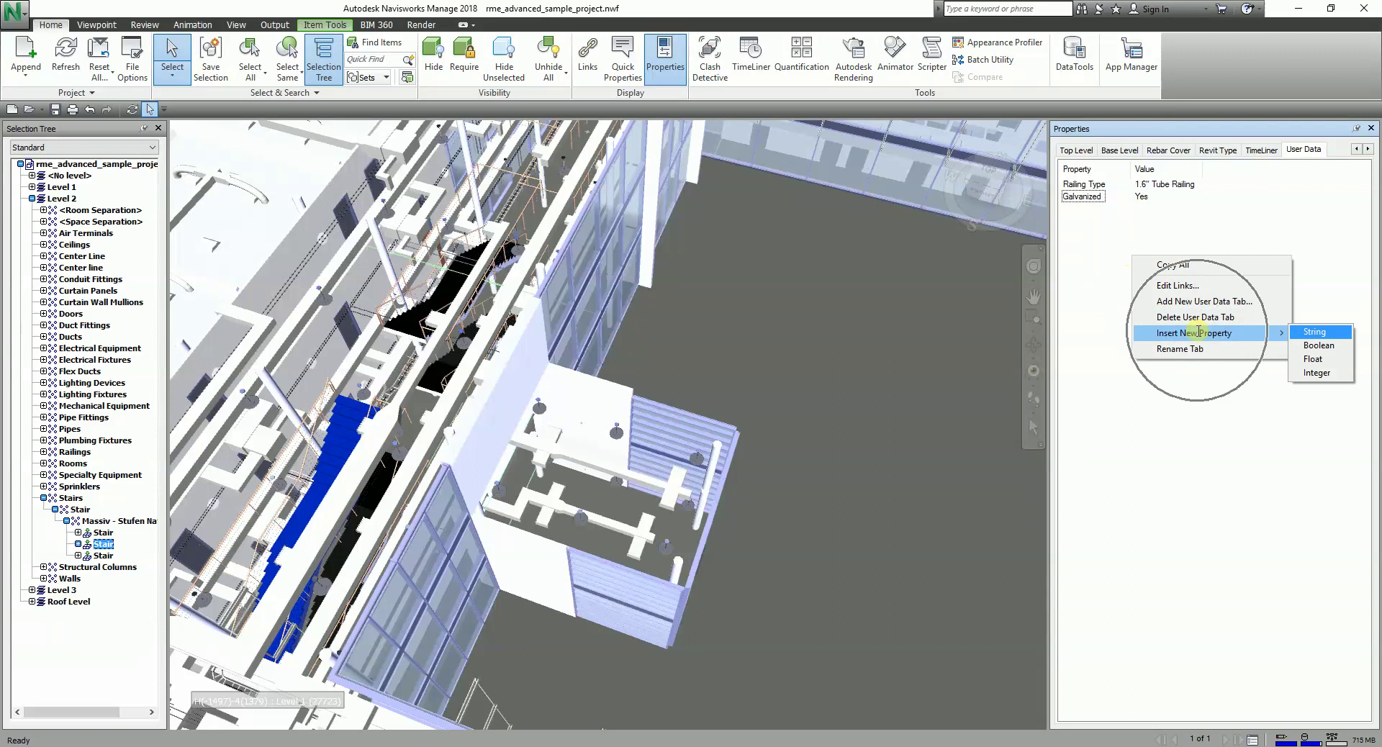
left_click(1311, 358)
type("Risers")
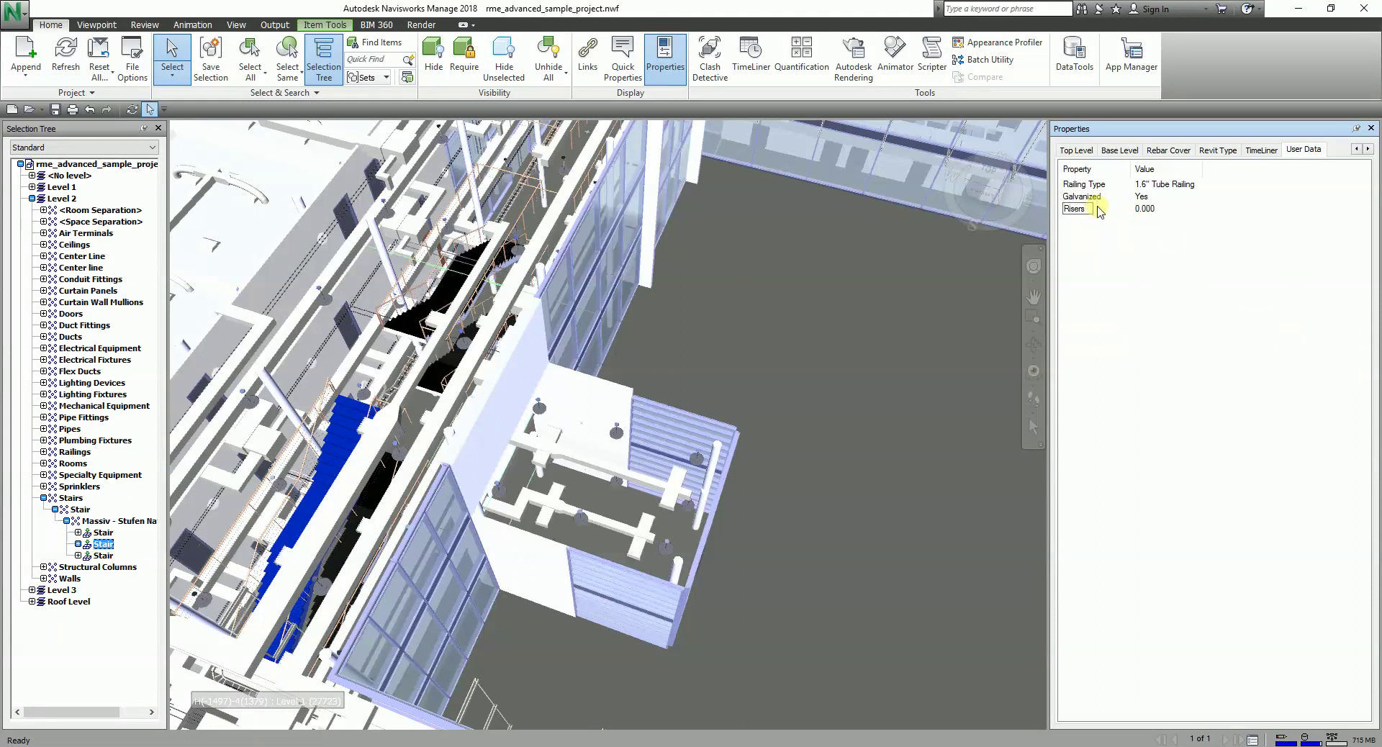
- Set the Risers property value to 7.5
left_click(1150, 211)
double_click(1149, 208)
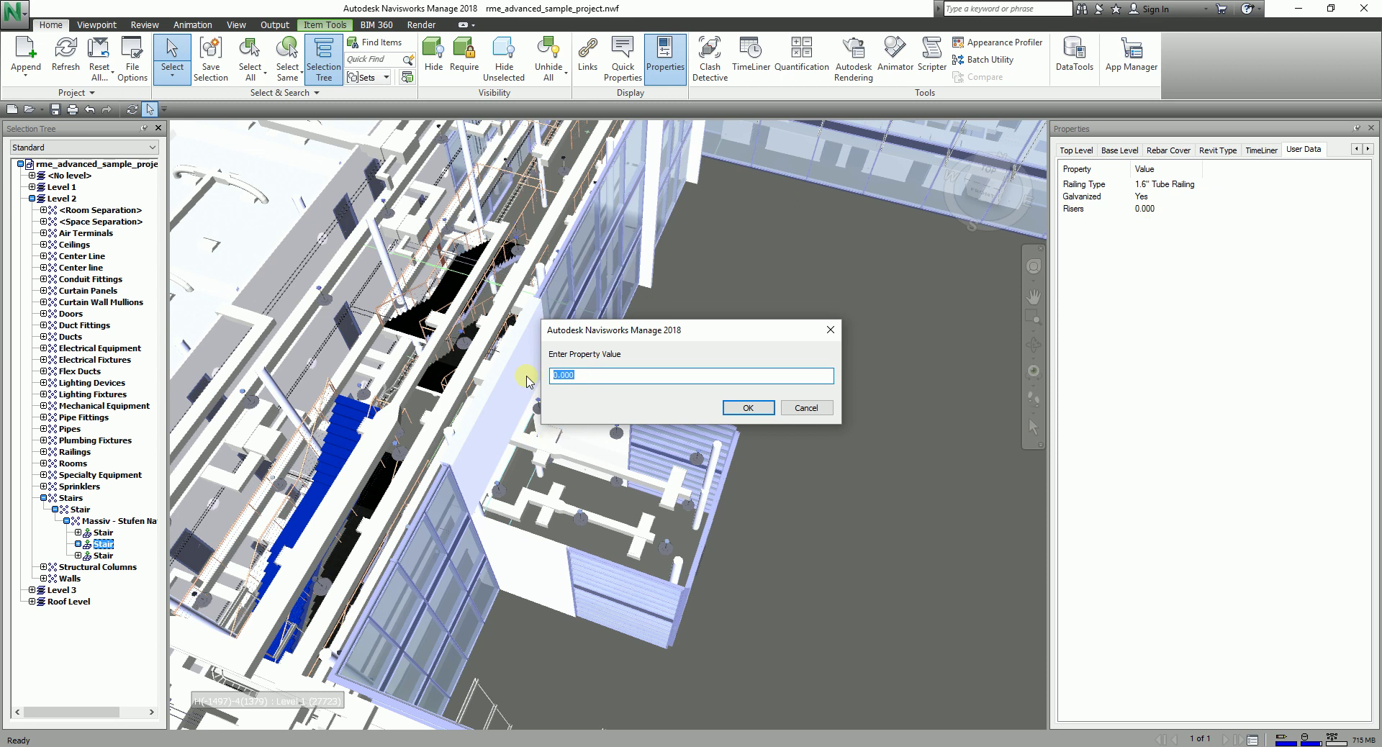
type("7.5")
left_click(748, 407)
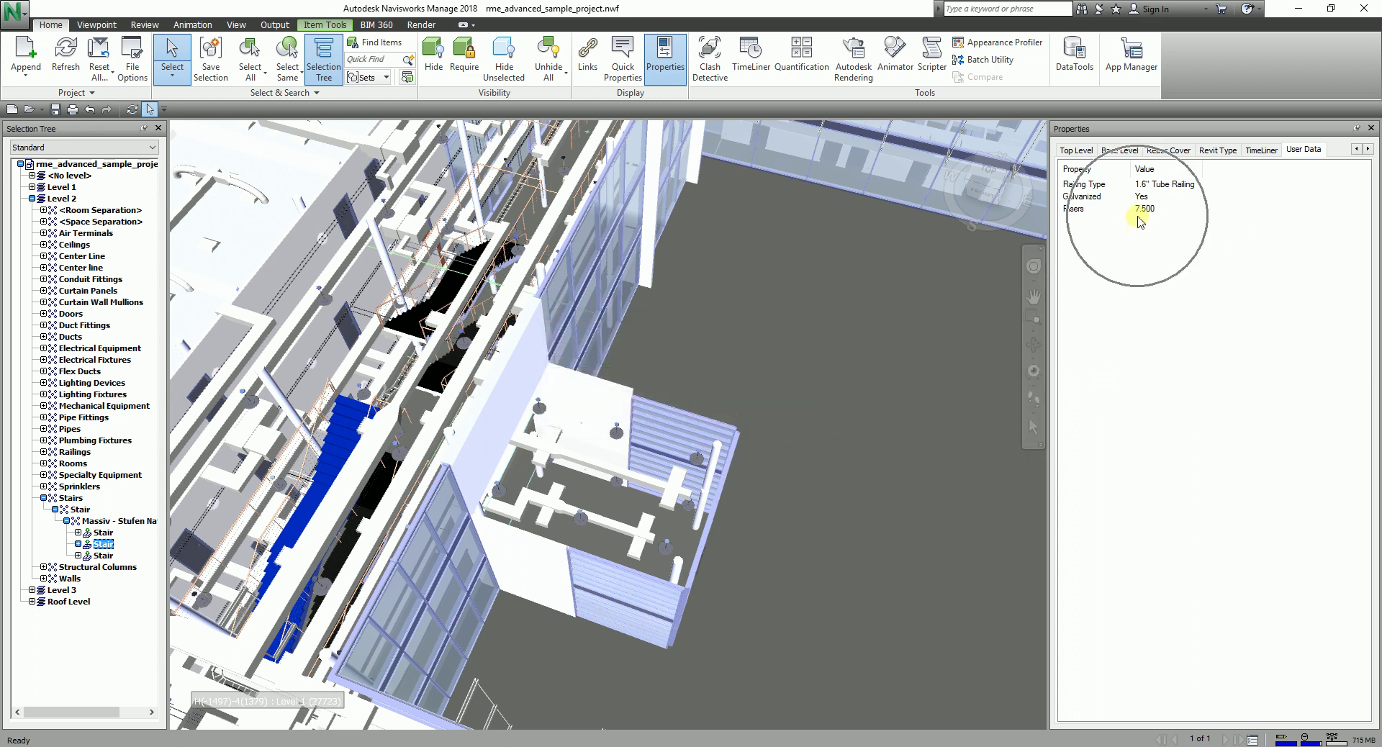
- Insert an Integer property named Landings into the stair's user data
right_click(1139, 264)
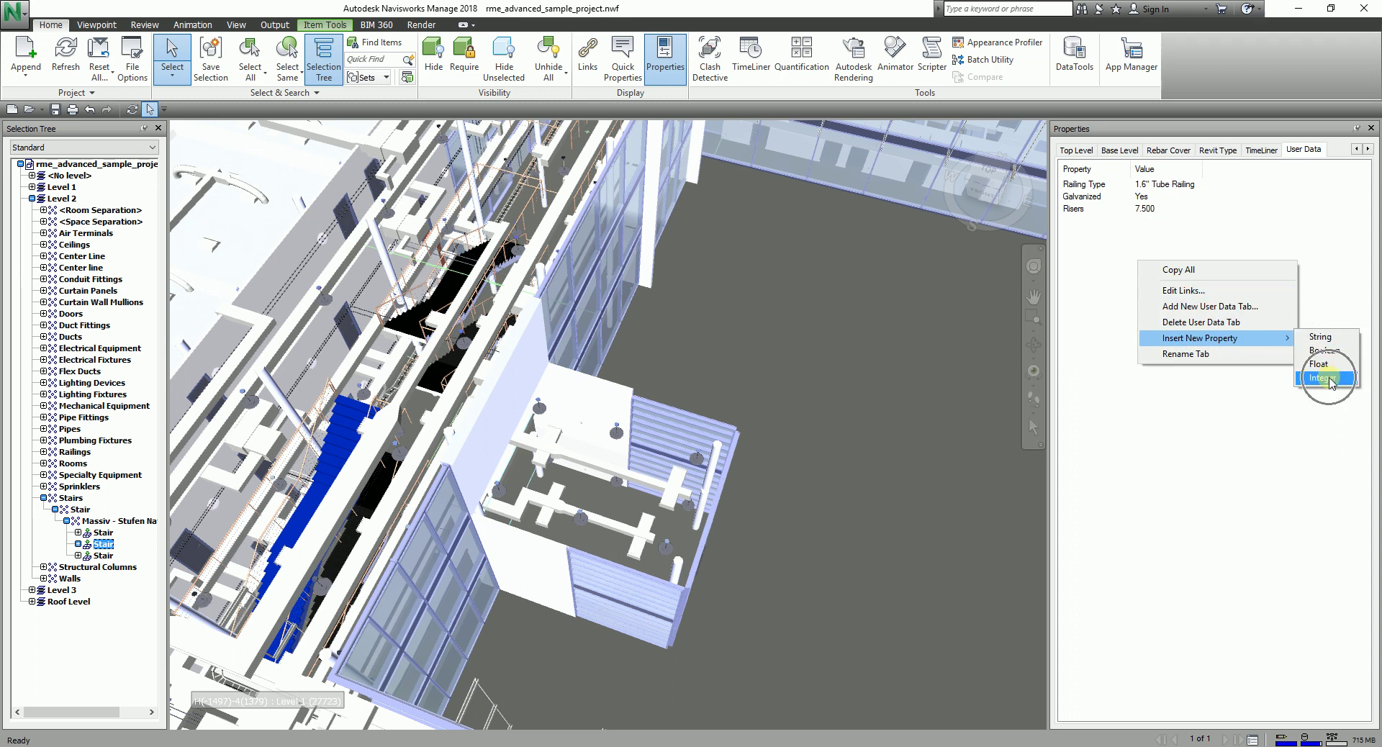
left_click(1328, 380)
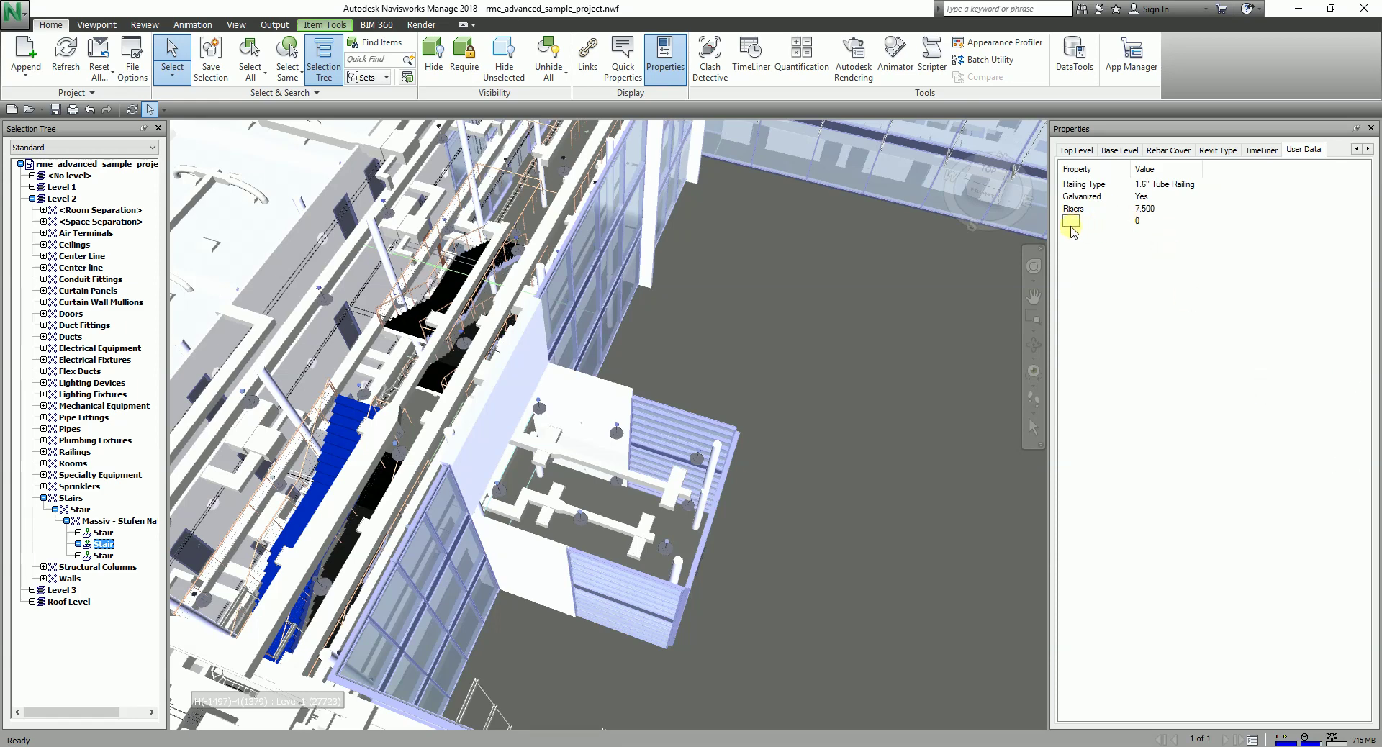
type("Landings")
key("Return")
- Set the Landings property value to 1
double_click(1136, 220)
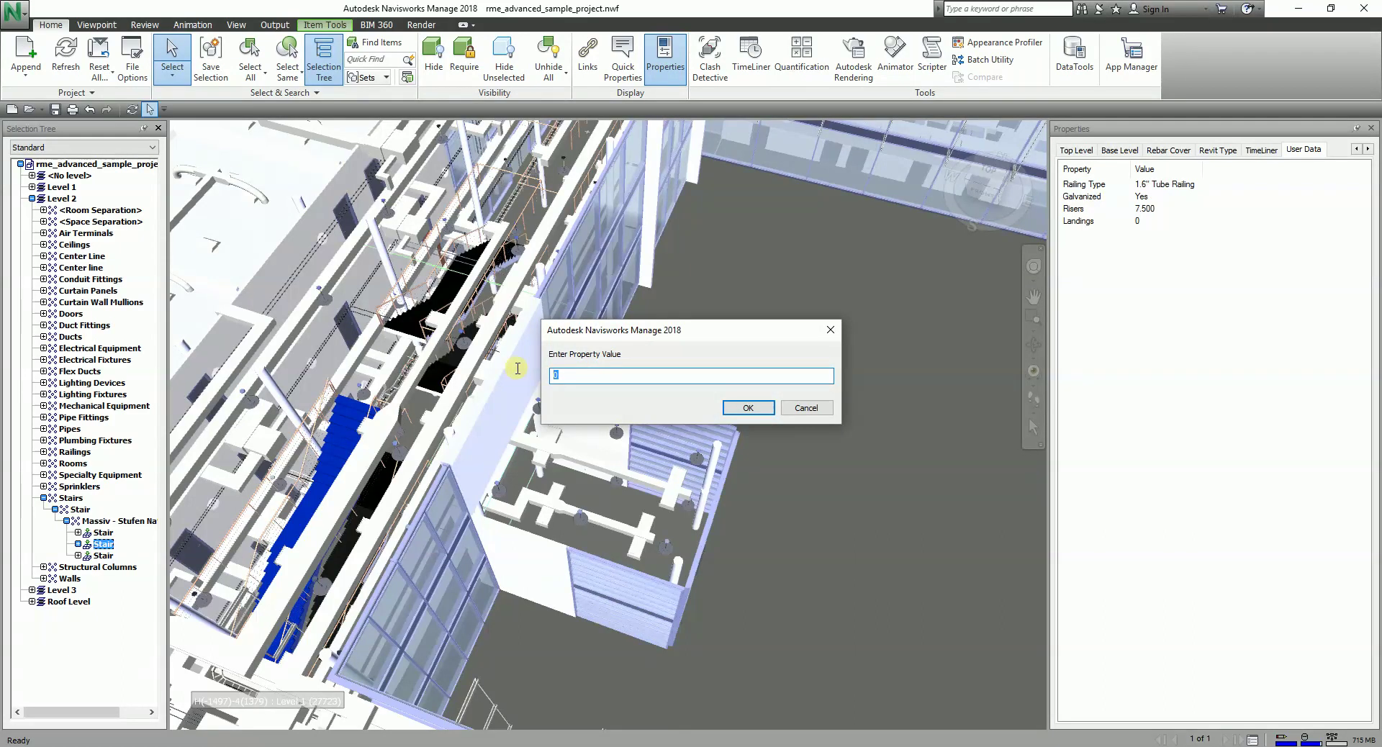
type("1")
key("Return")
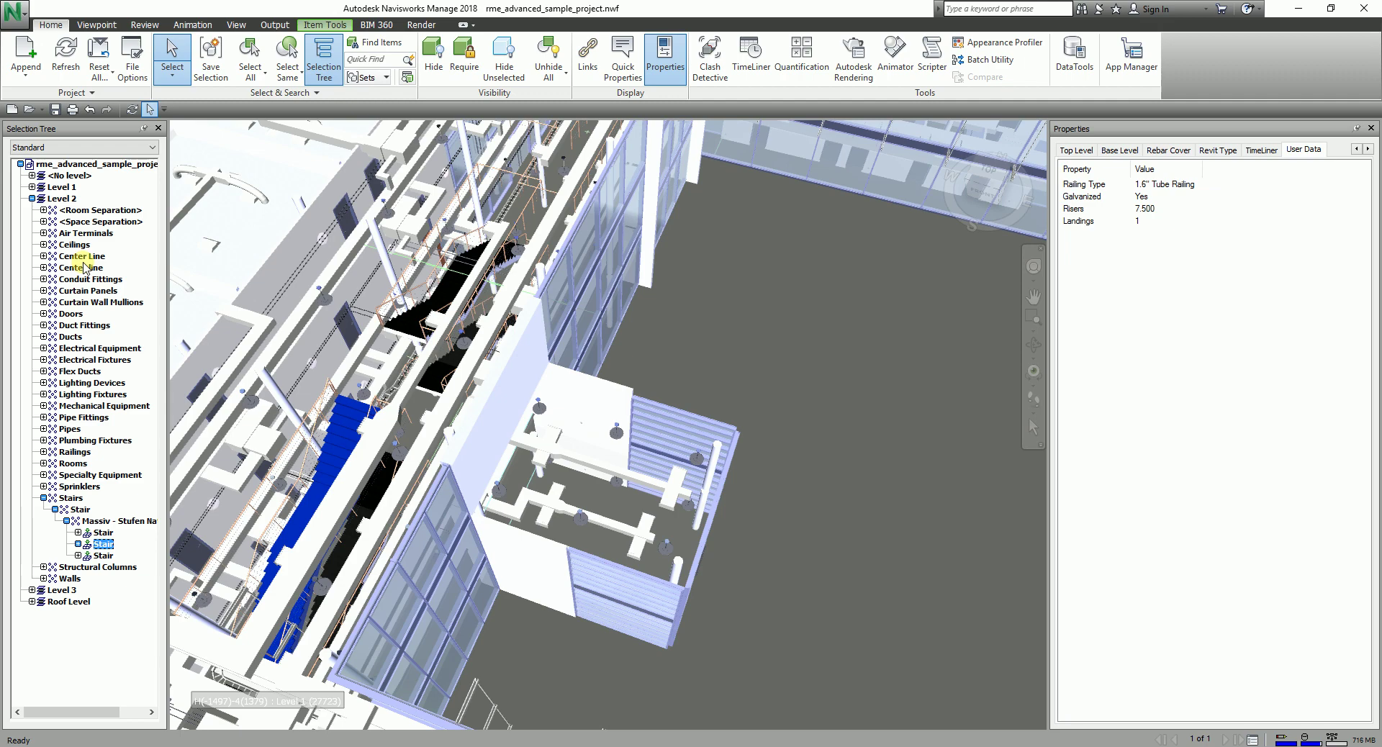
mouse_move(558, 466)
middle_mouse_down()
mouse_move(669, 459)
mouse_move(806, 504)
mouse_move(837, 480)
mouse_move(758, 490)
mouse_move(719, 422)
mouse_move(722, 502)
mouse_move(709, 472)
mouse_move(673, 449)
mouse_move(725, 452)
middle_mouse_up()
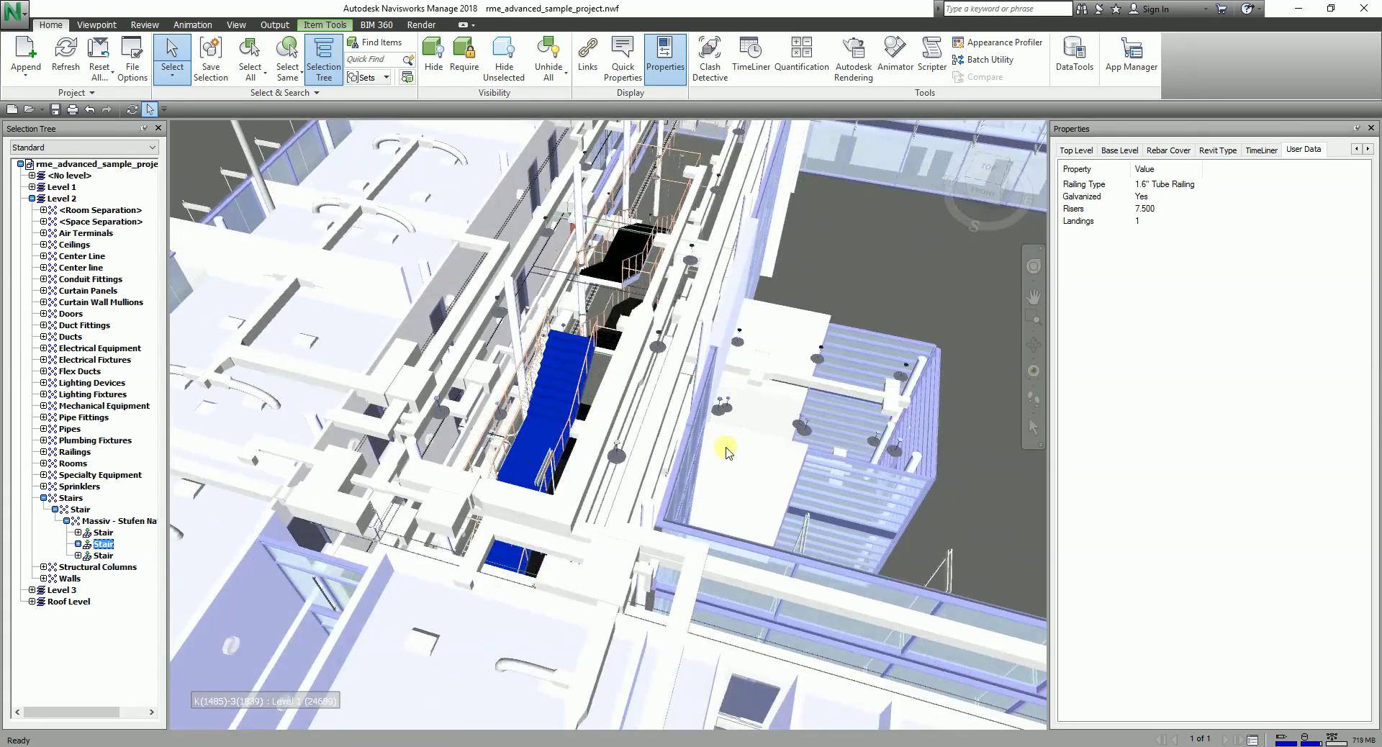